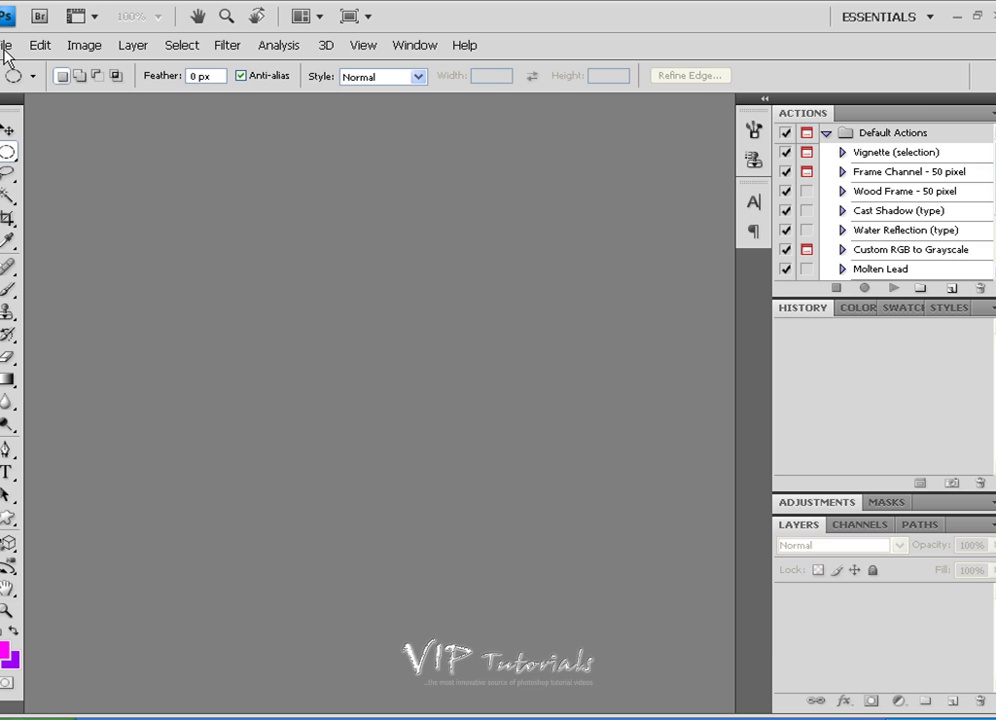
- Select eyeq.jpg in the pics folder's file list and open it
double_click(180, 212)
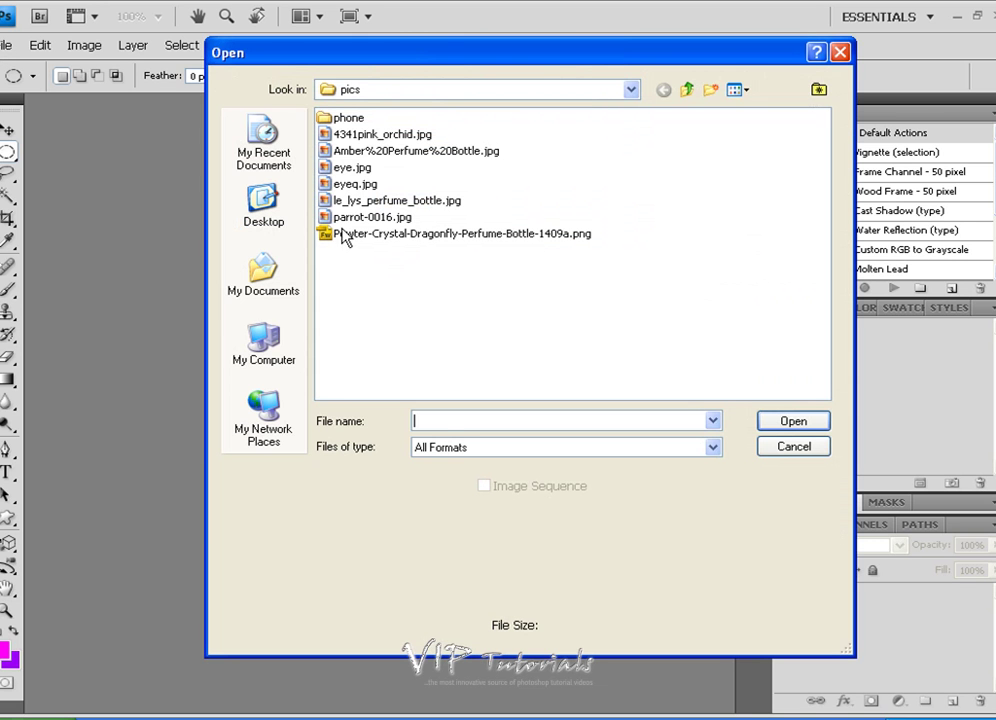
click(352, 168)
click(354, 185)
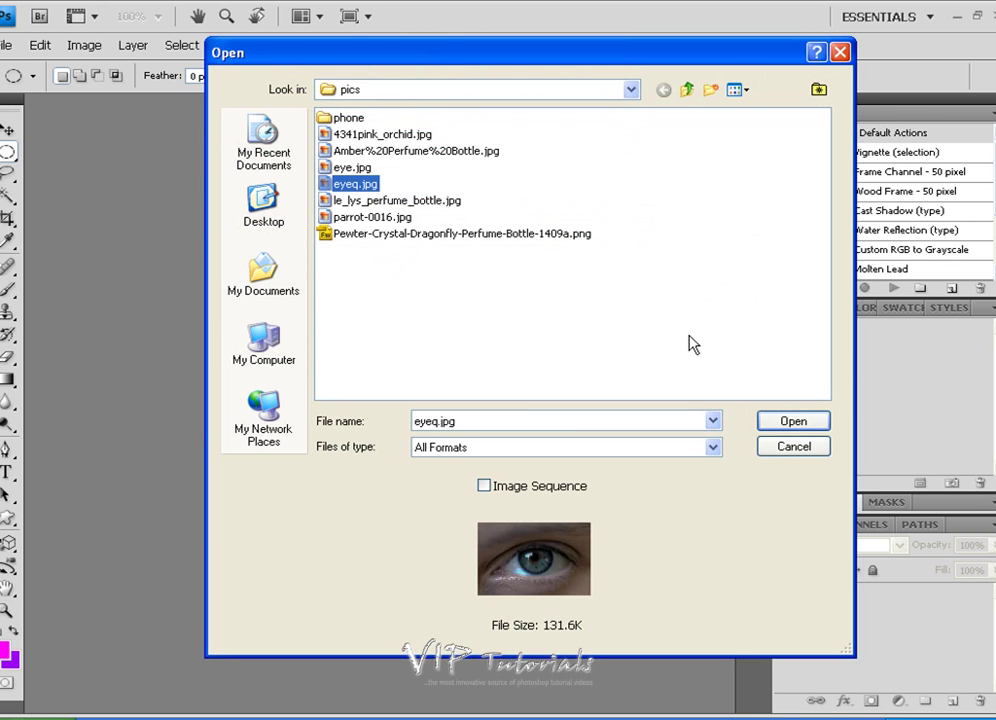
click(793, 425)
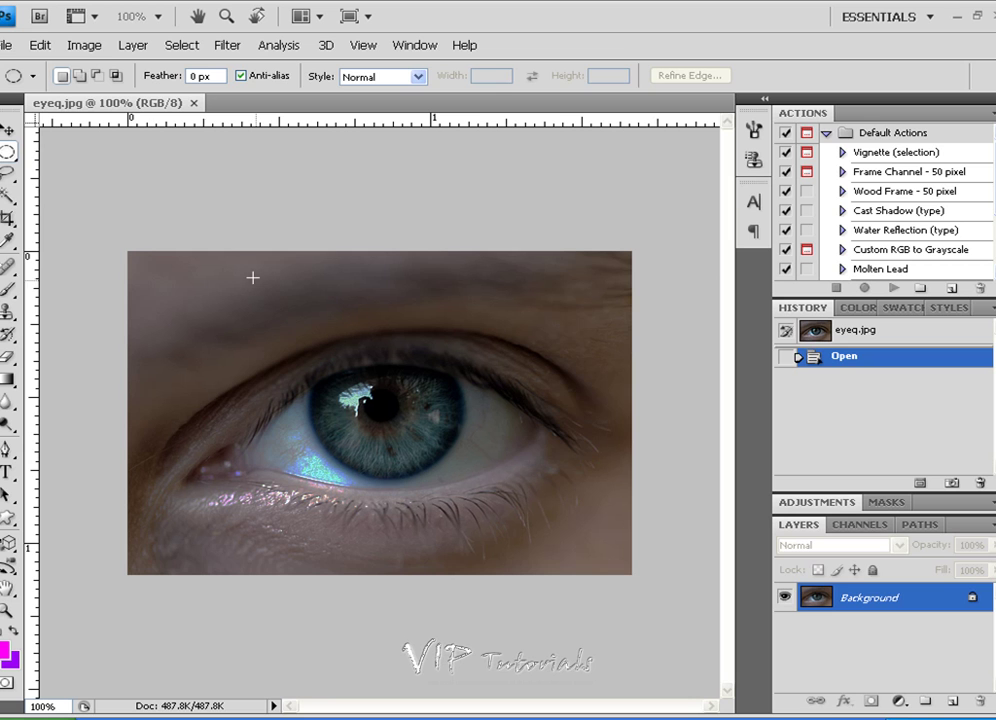
- Apply Brightness/Contrast with Brightness 110 and a slightly raised Contrast
click(85, 47)
mouse_move(75, 90)
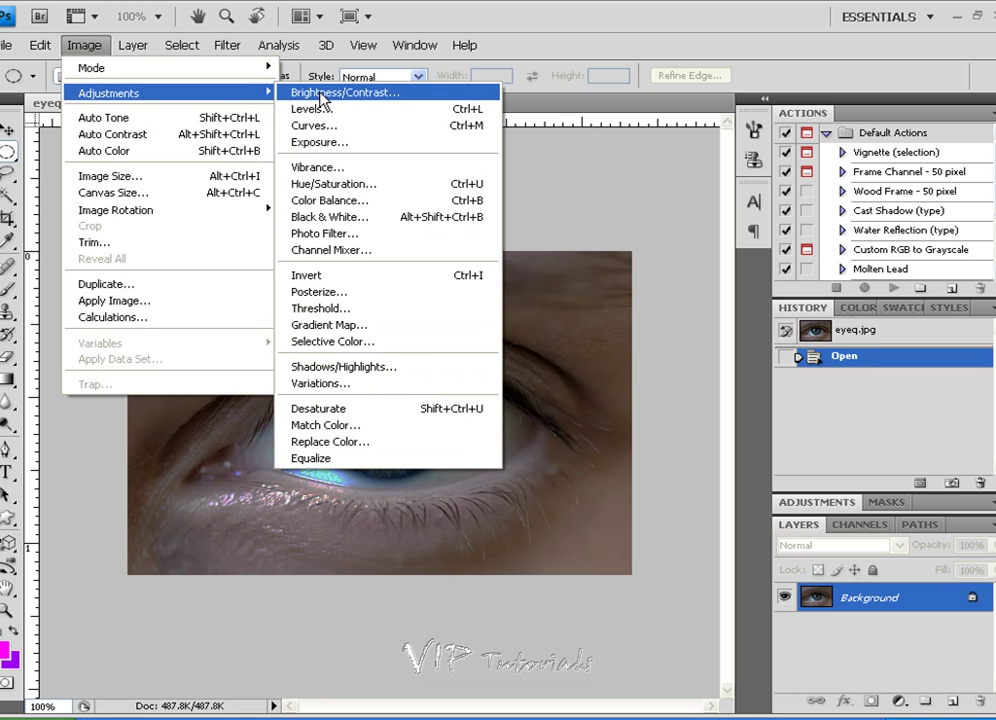
click(322, 94)
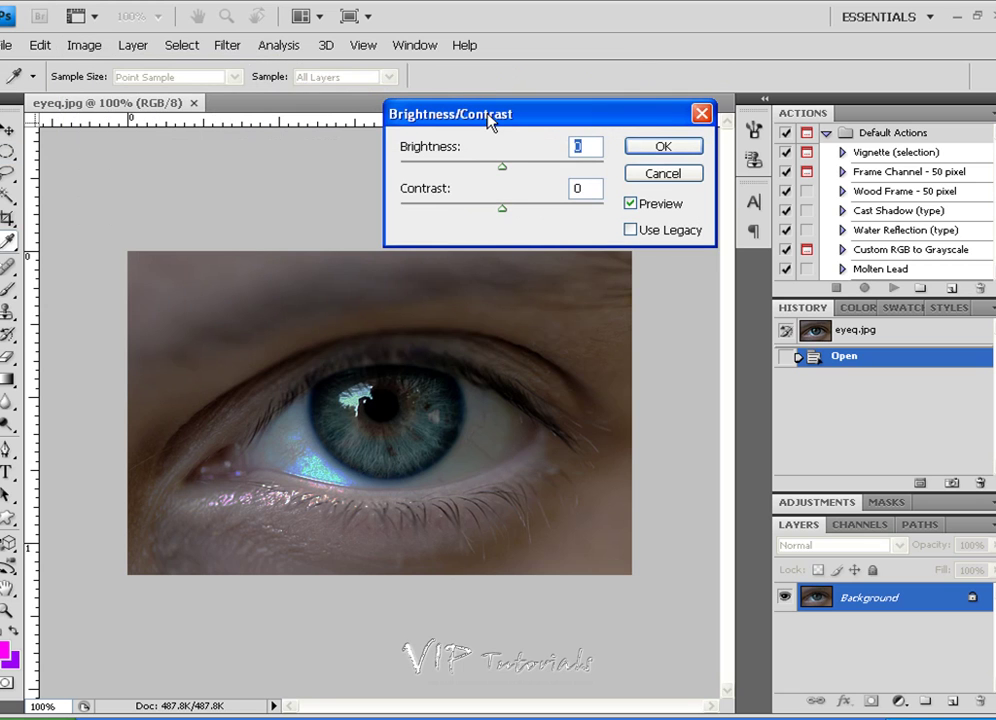
drag(490, 118, 484, 116)
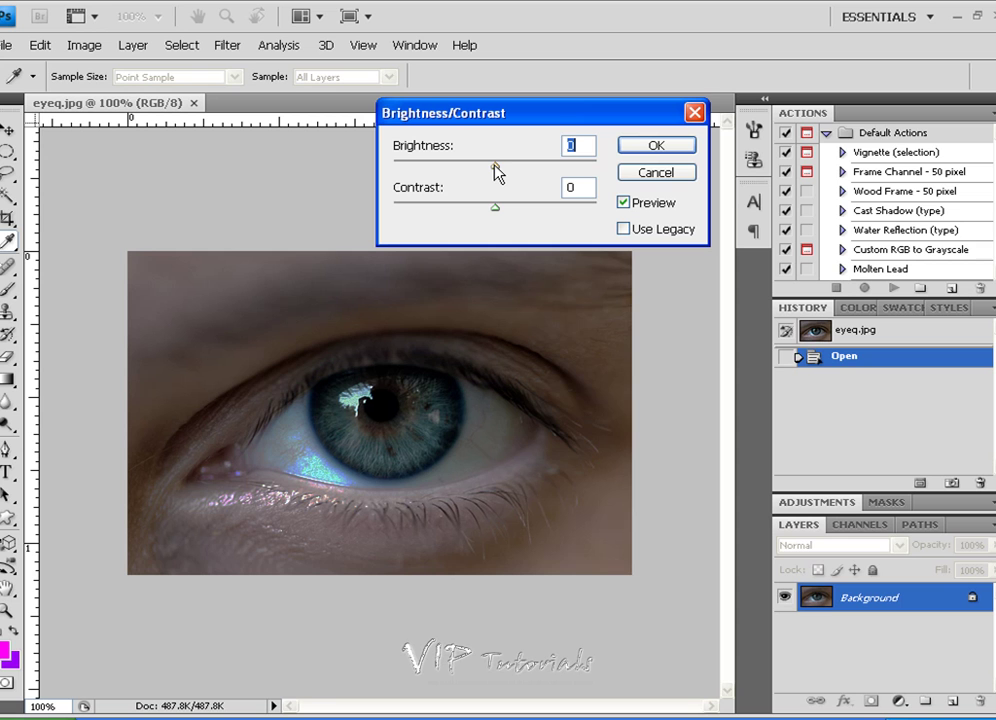
drag(497, 172, 570, 167)
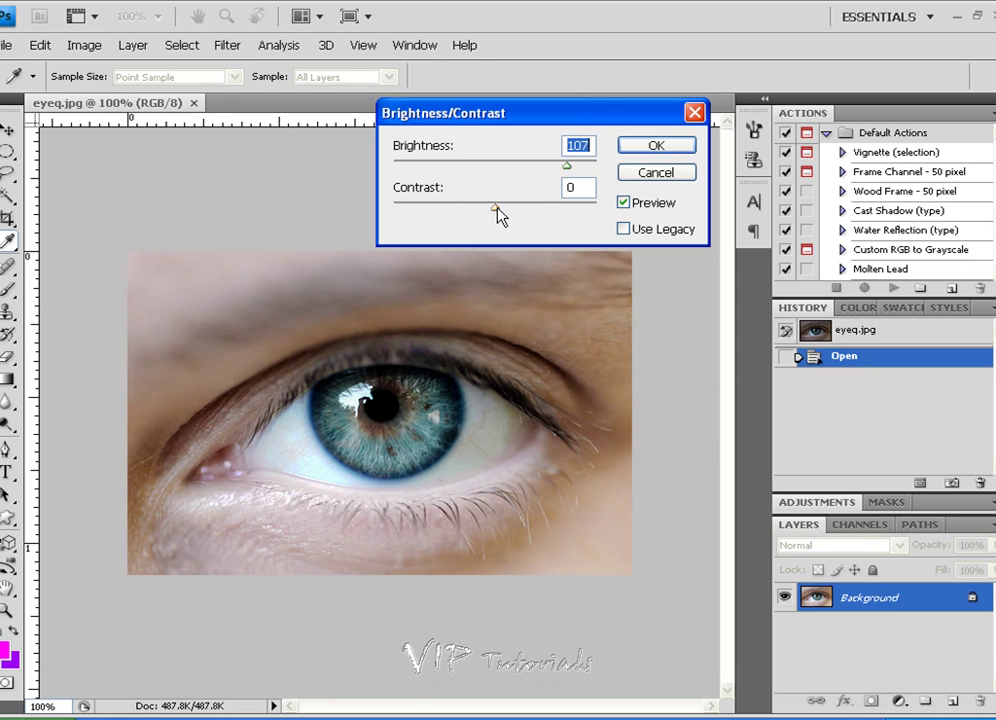
drag(570, 168, 569, 170)
drag(491, 208, 511, 207)
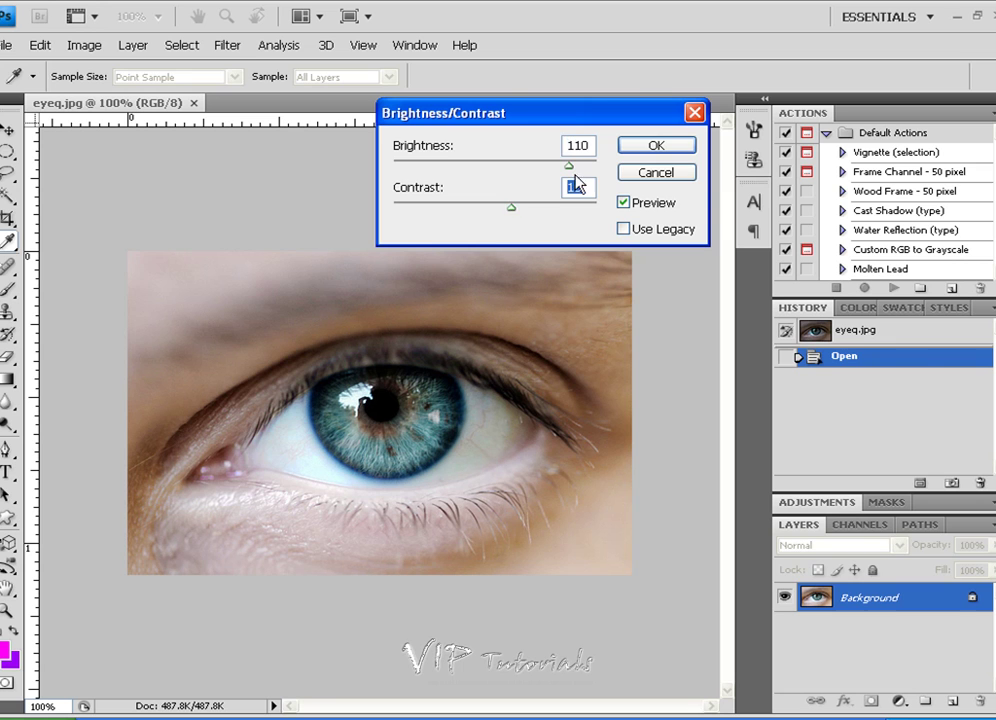
click(633, 150)
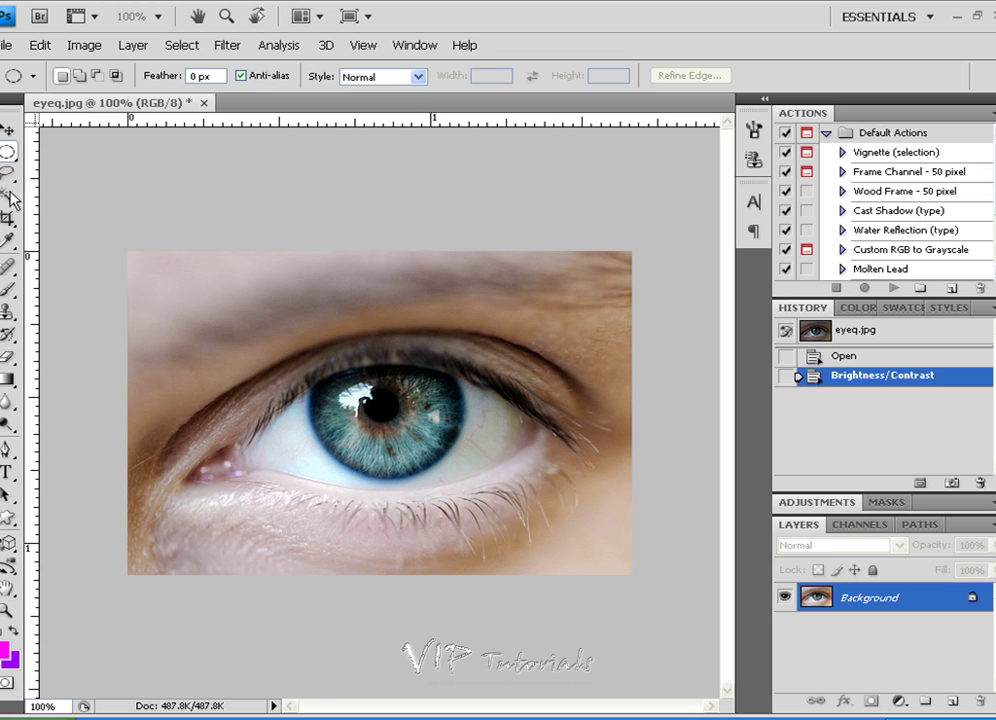
- Draw an elliptical marquee around the iris and shift it to fit the iris outline
click(8, 151)
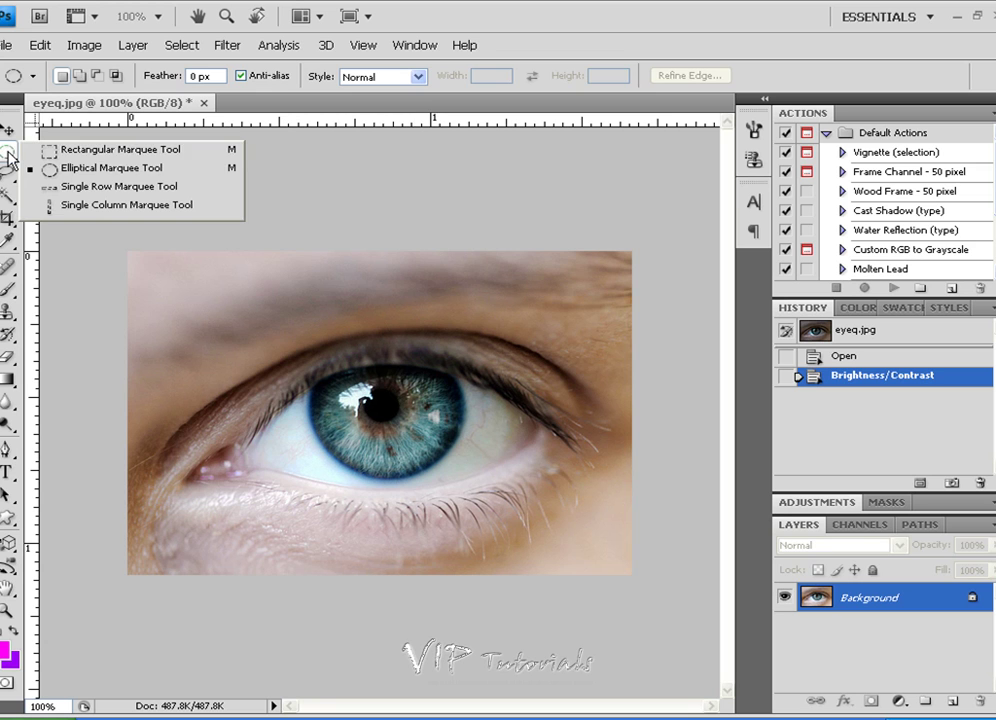
click(114, 169)
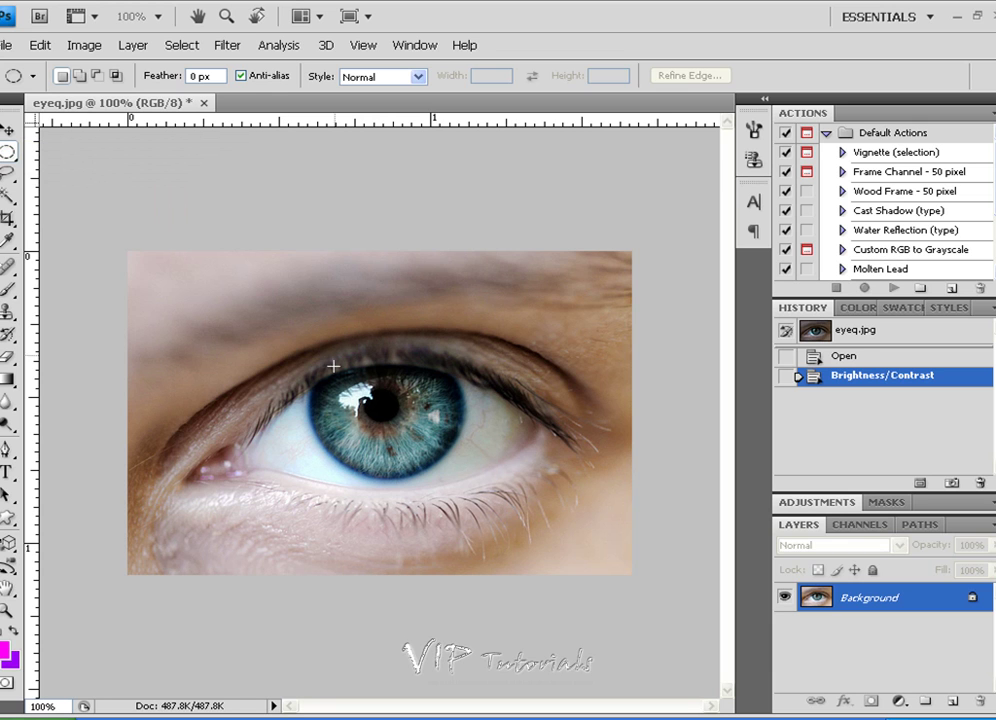
drag(309, 362, 455, 470)
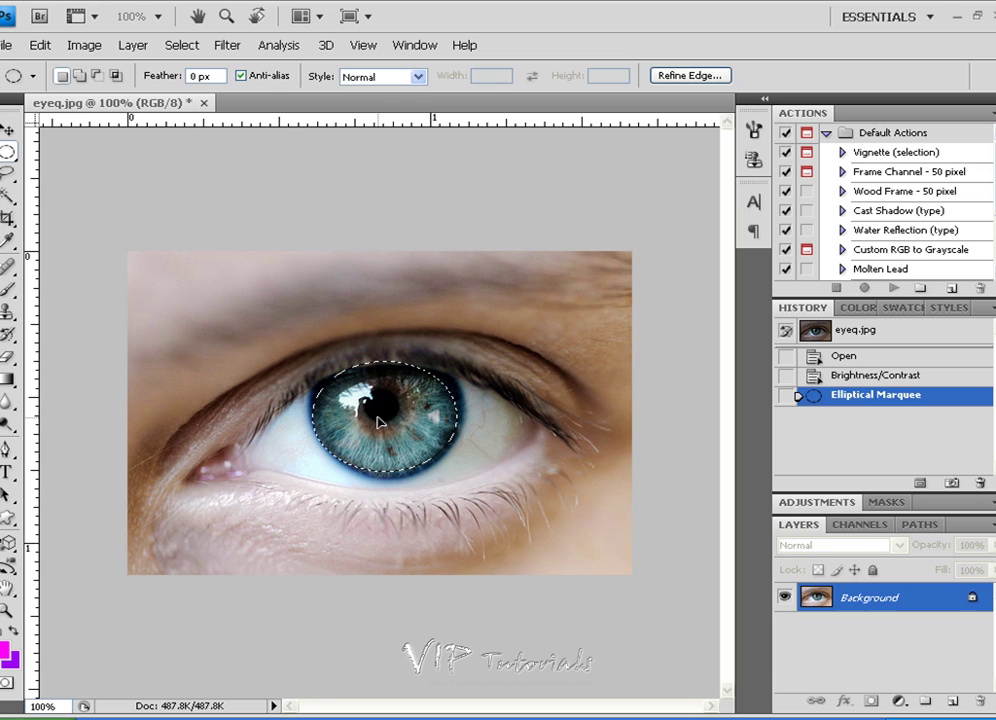
drag(379, 422, 384, 423)
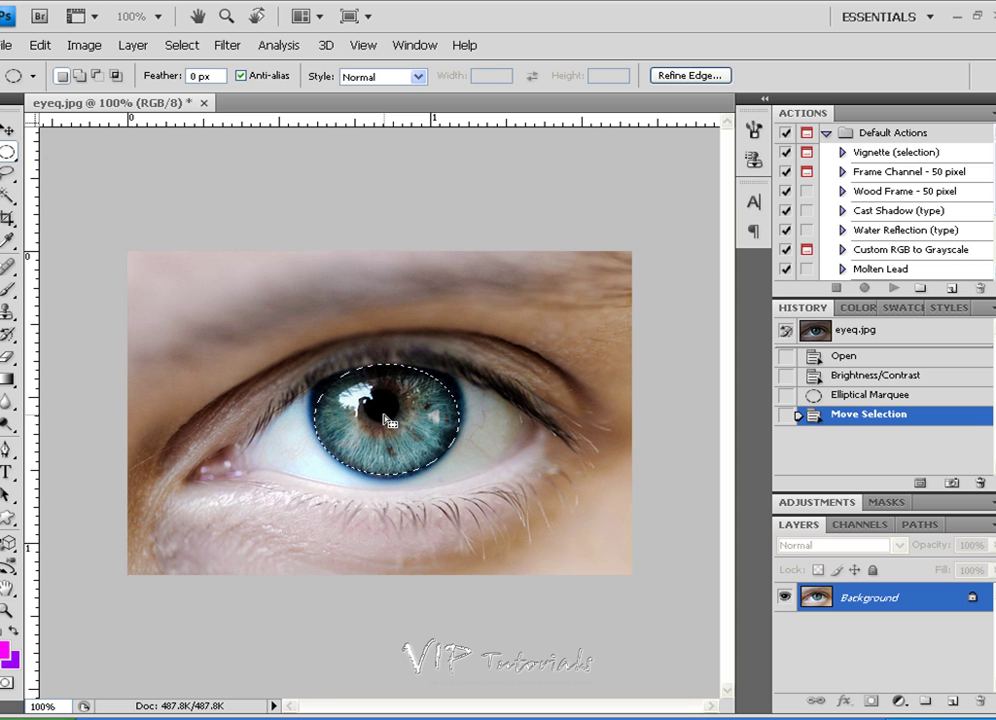
- Apply Hue/Saturation to the iris: Hue +13, Saturation +63, slightly tweaked Lightness
click(98, 50)
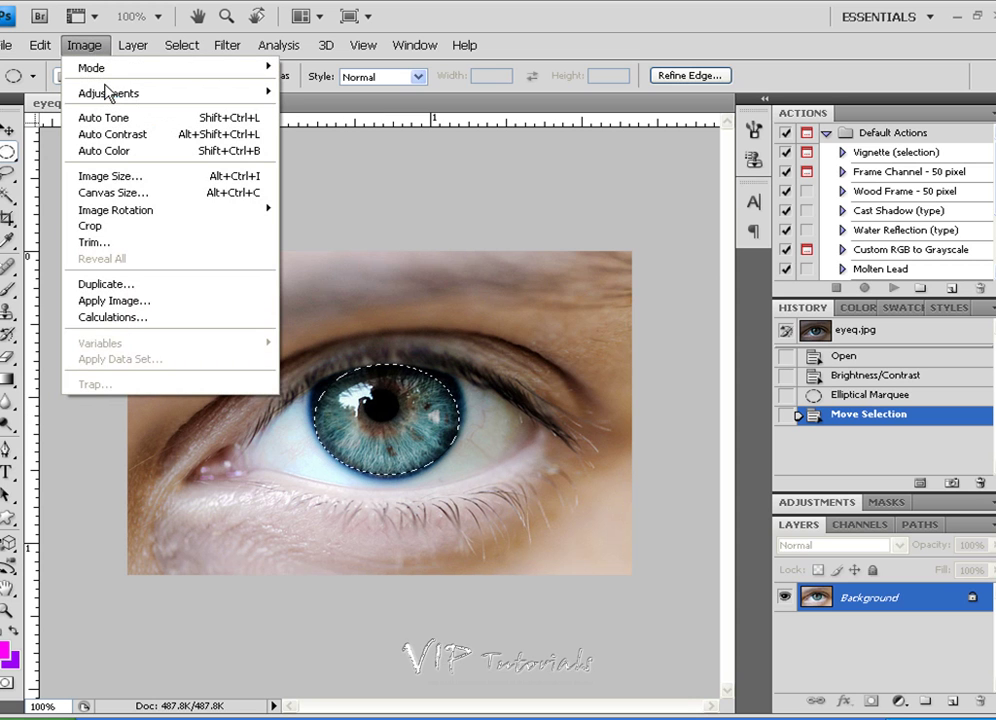
mouse_move(107, 93)
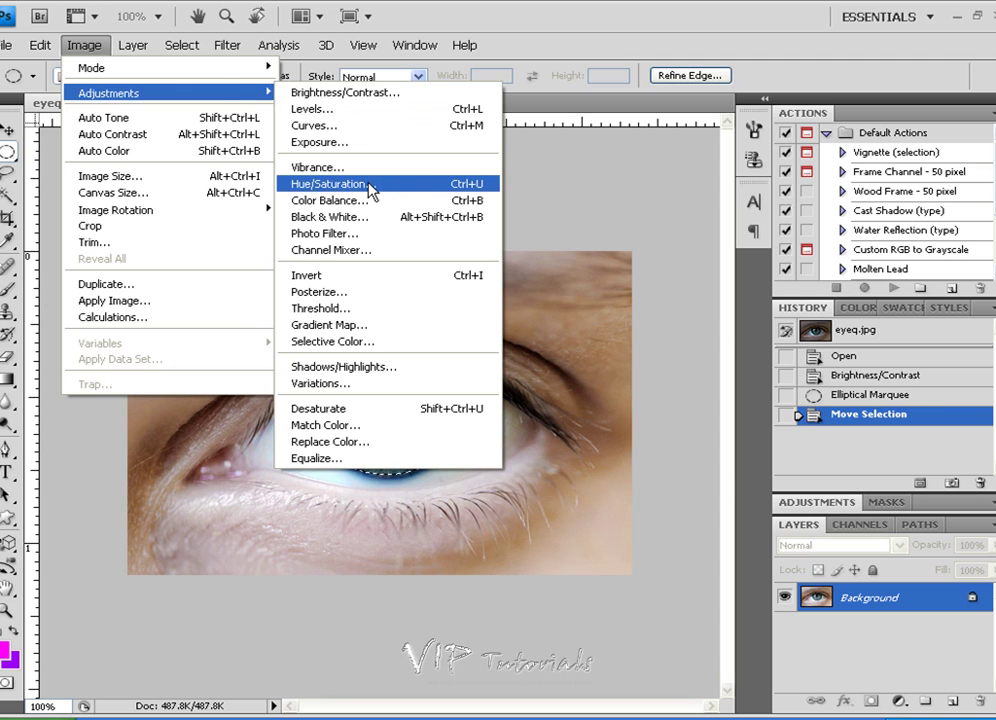
click(373, 186)
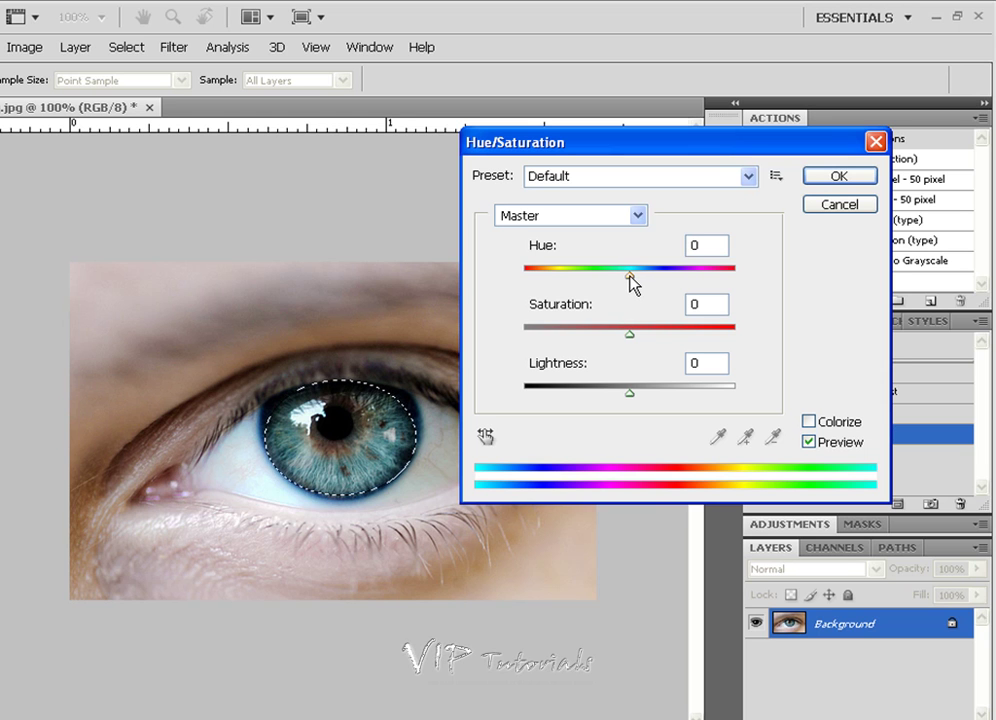
drag(629, 275, 648, 275)
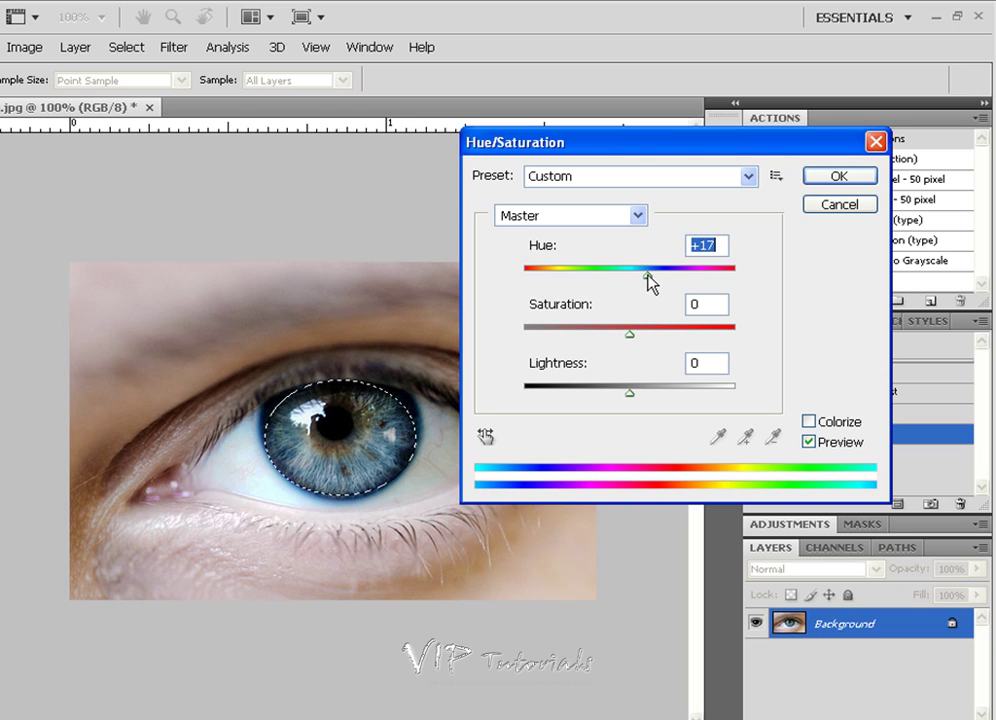
drag(630, 336, 710, 320)
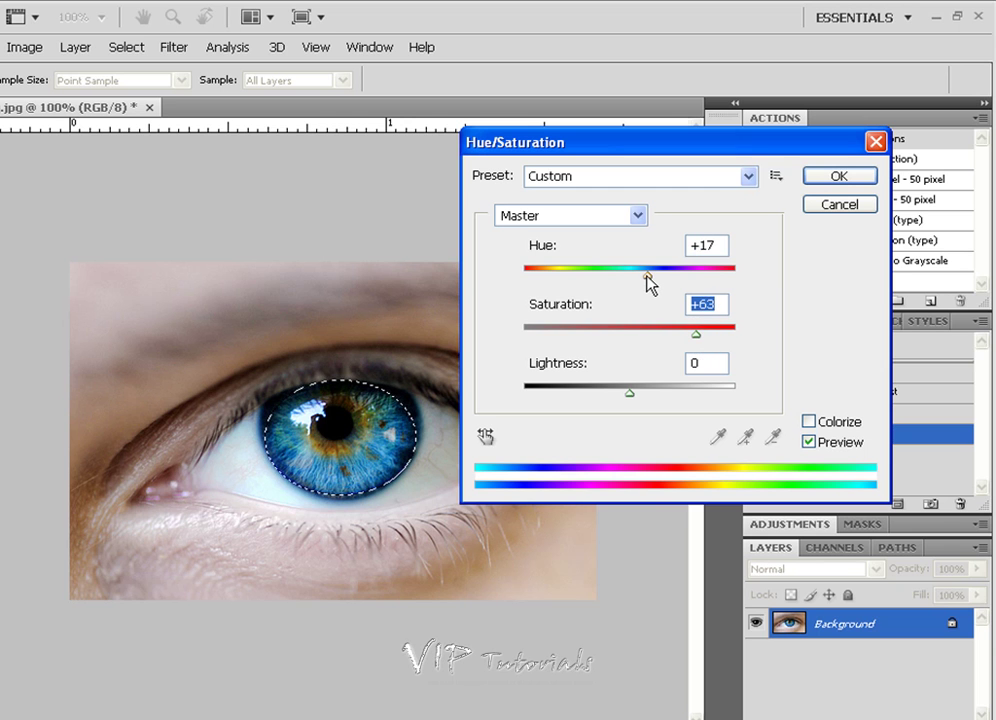
drag(647, 278, 521, 276)
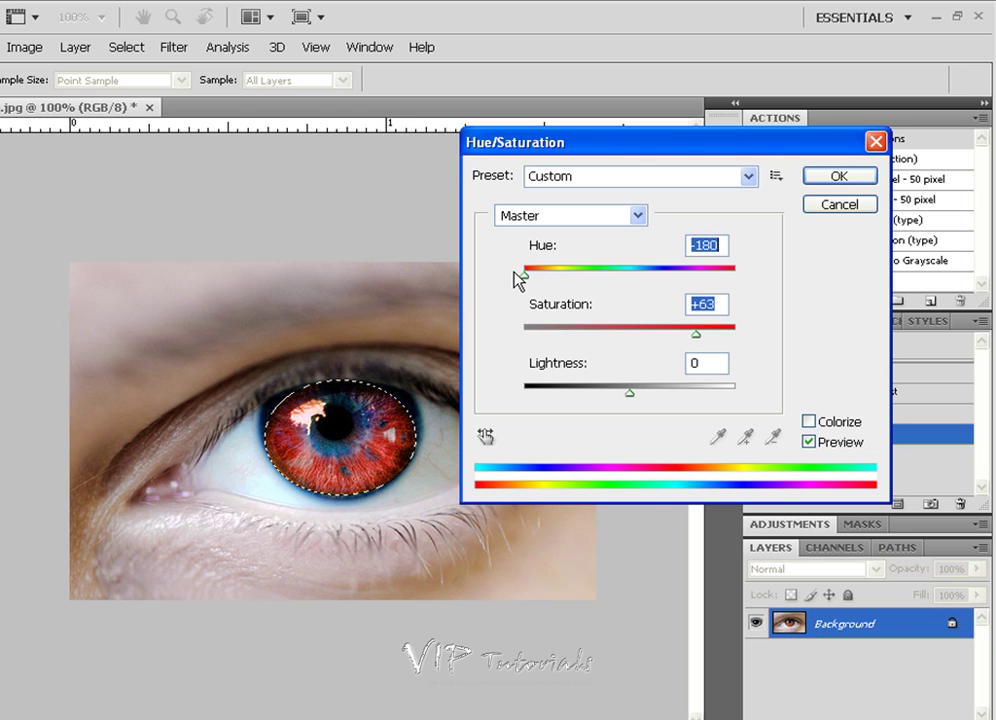
drag(514, 277, 646, 284)
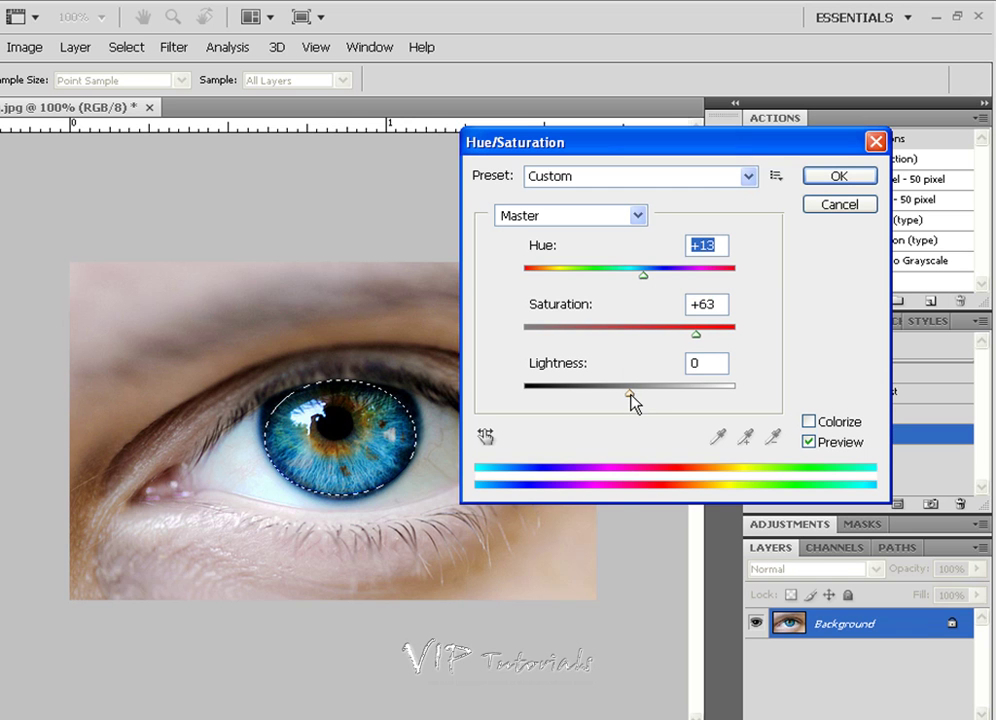
mouse_move(628, 395)
mouse_down()
mouse_move(619, 395)
mouse_move(644, 394)
mouse_move(628, 393)
mouse_up()
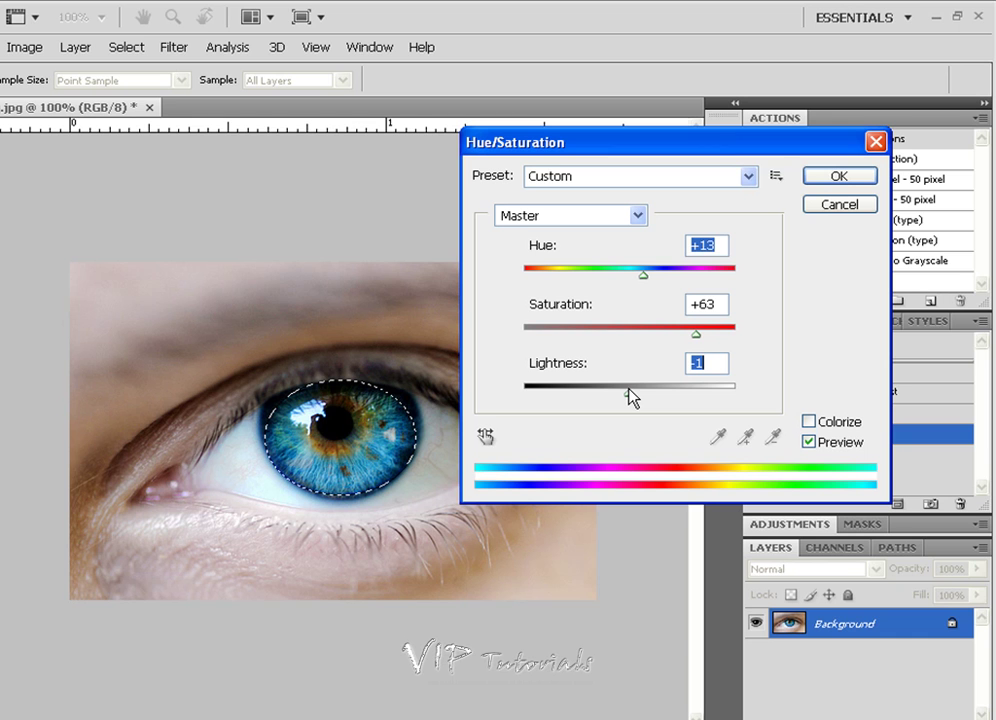
click(828, 180)
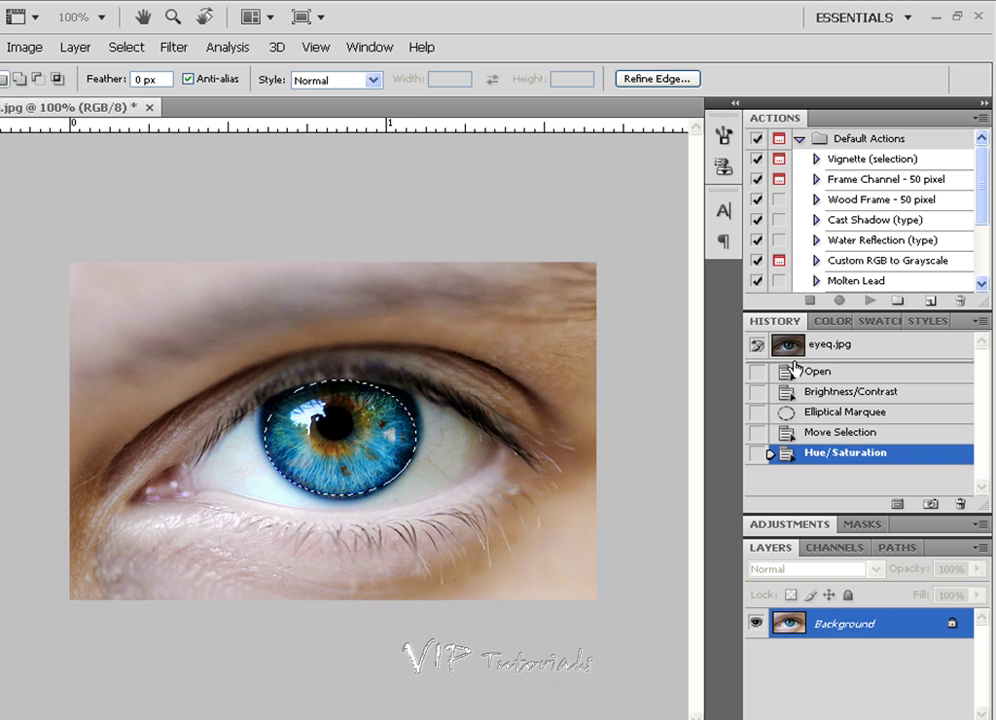
- Create Snapshot 1, toggle it against the original eyeq.jpg, then reselect the Hue/Saturation state
click(931, 505)
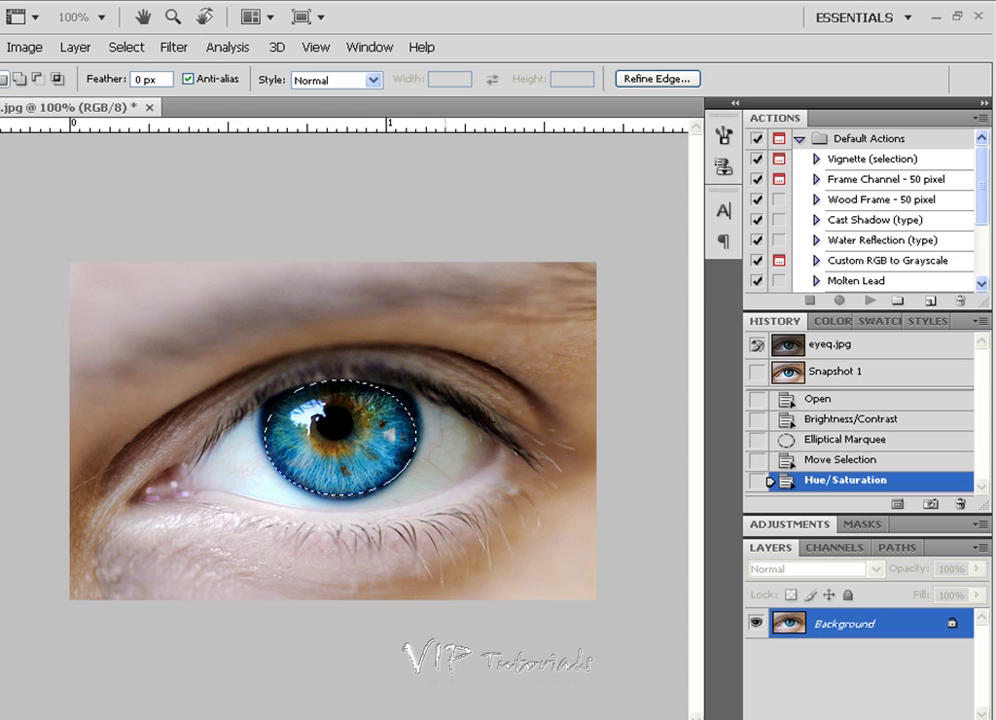
click(786, 346)
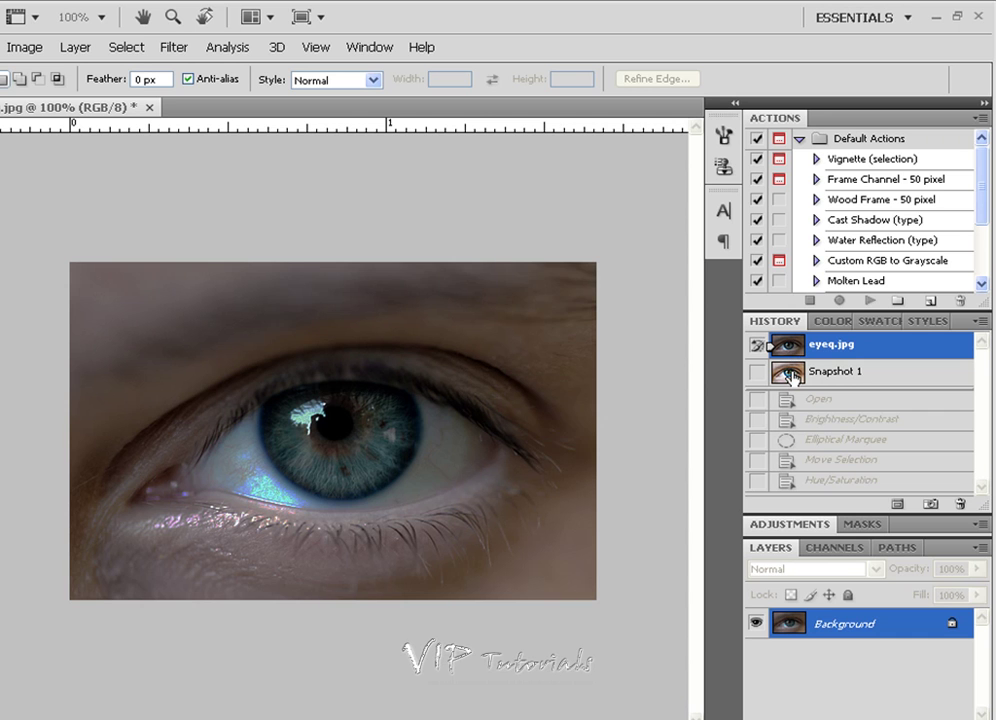
click(793, 376)
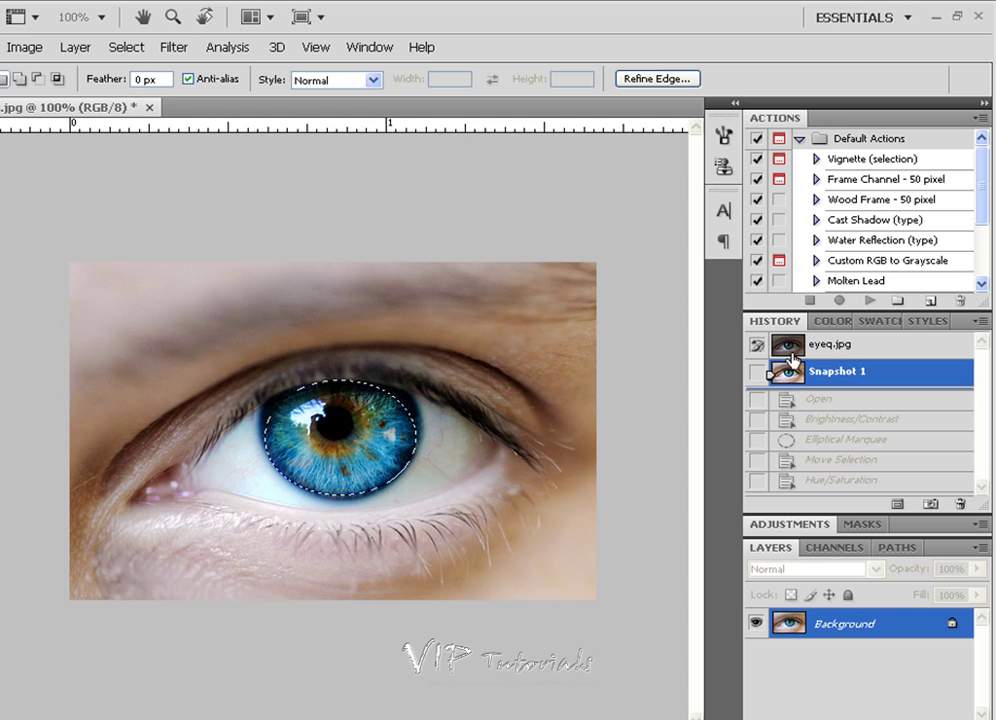
click(791, 350)
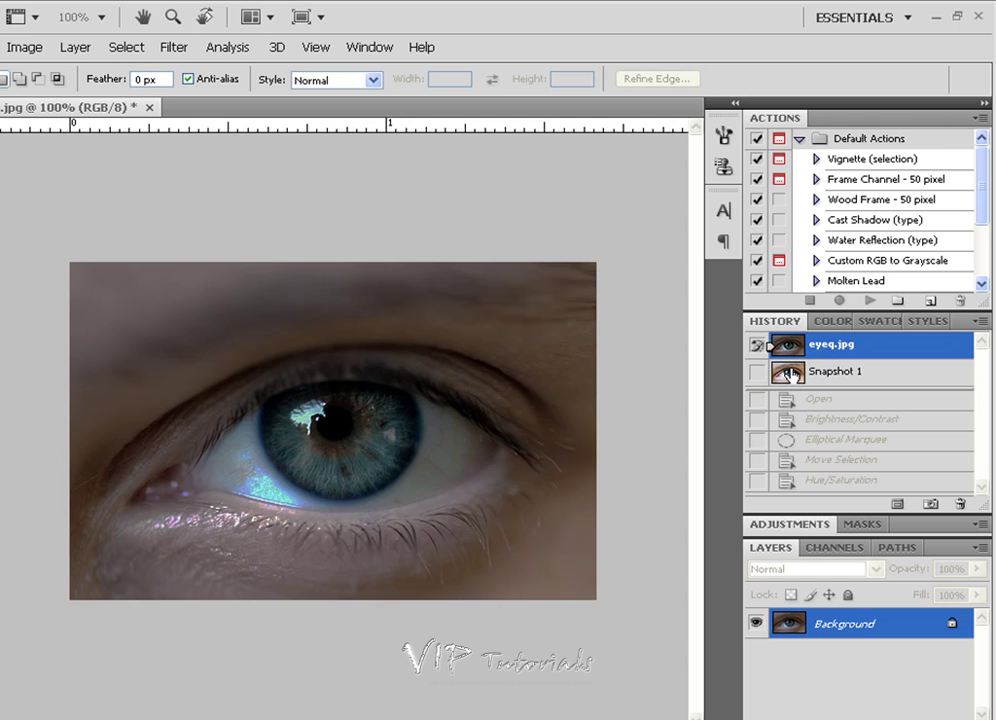
click(791, 374)
click(787, 350)
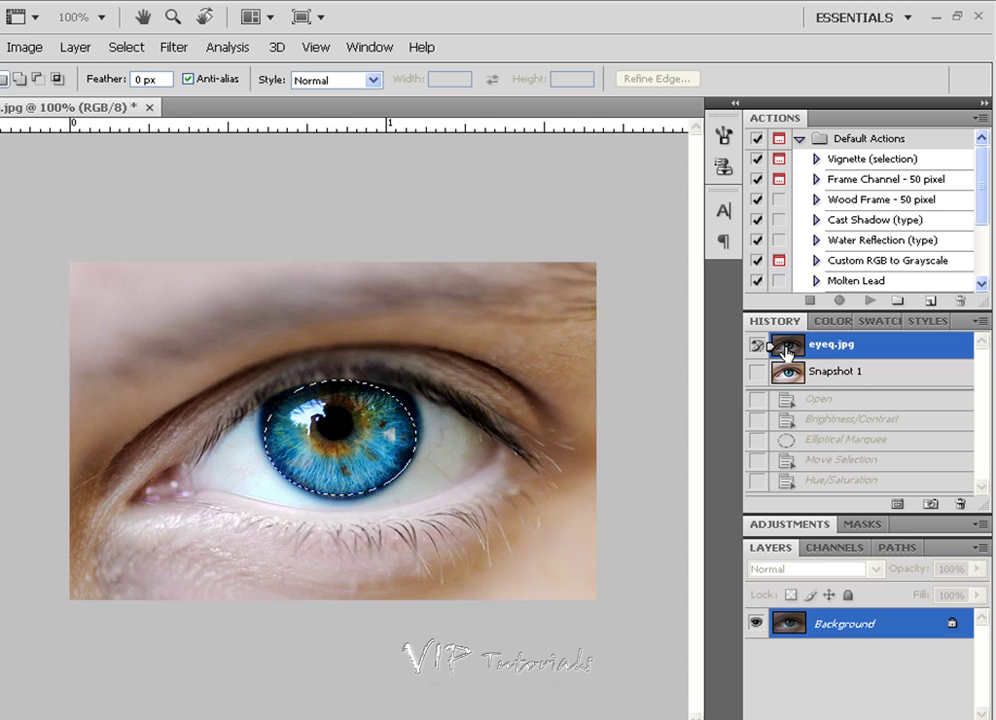
click(785, 376)
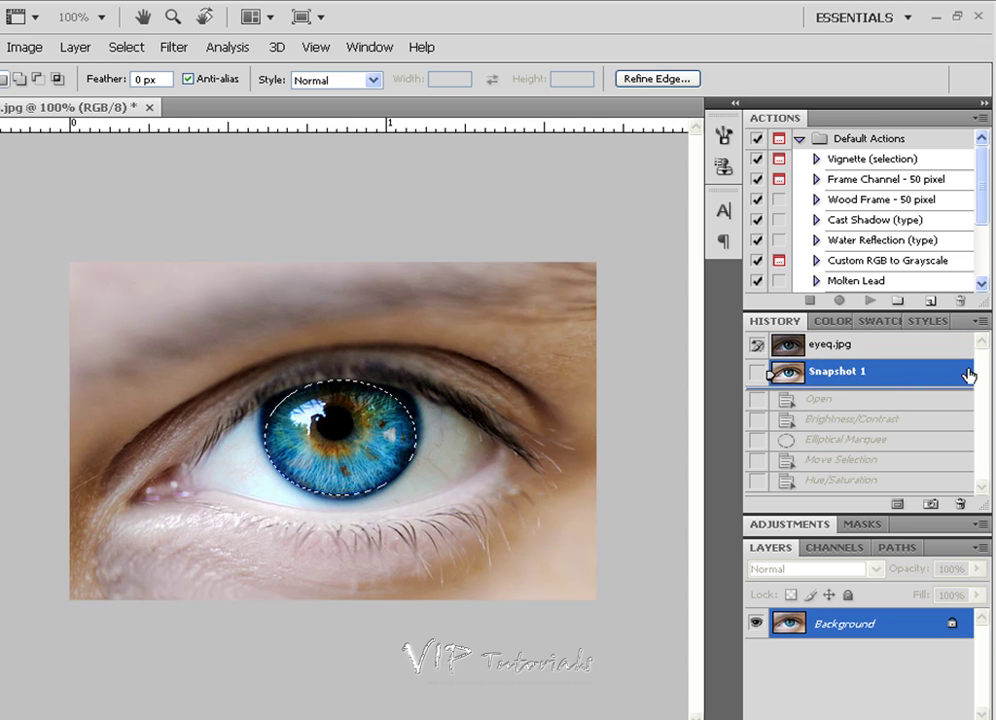
click(819, 486)
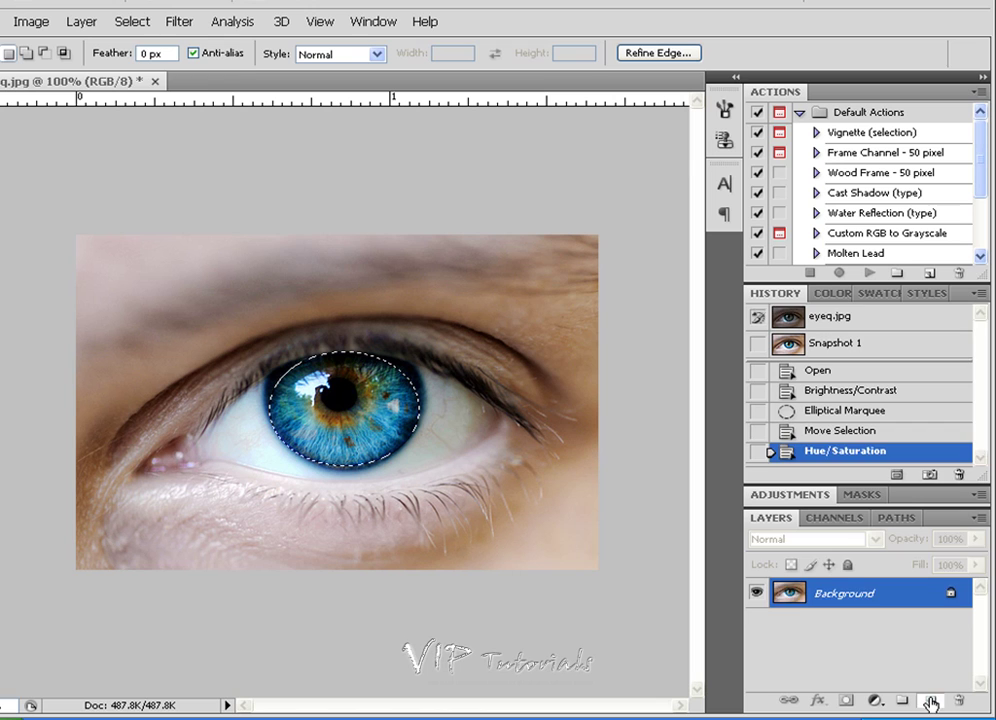
- Add a new empty layer named Colorizing with Color blending mode
click(930, 703)
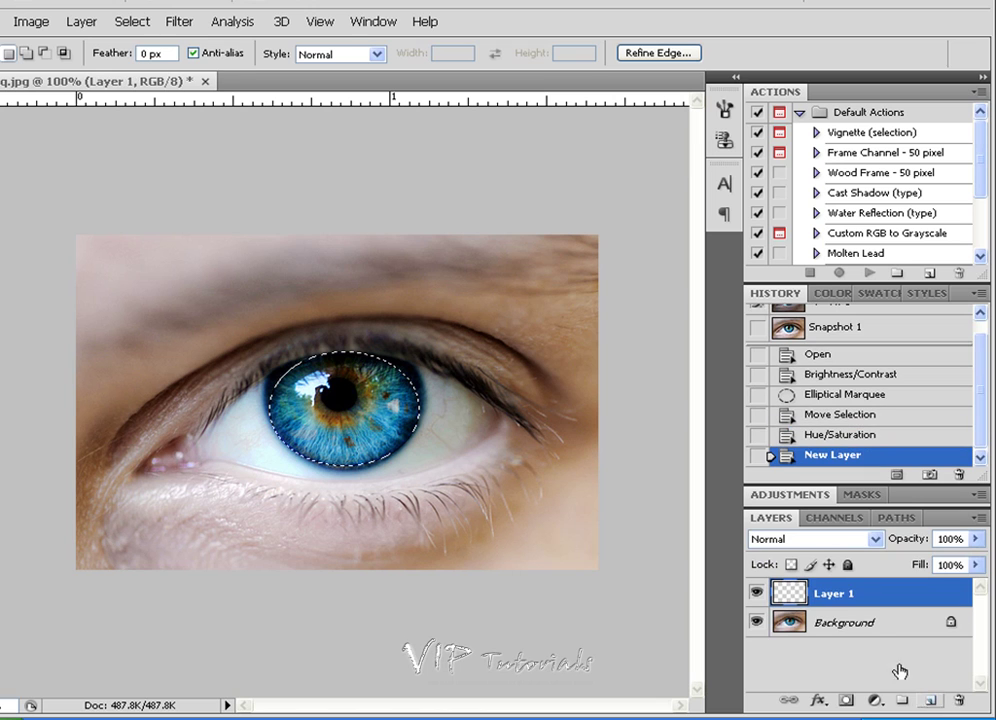
double_click(835, 594)
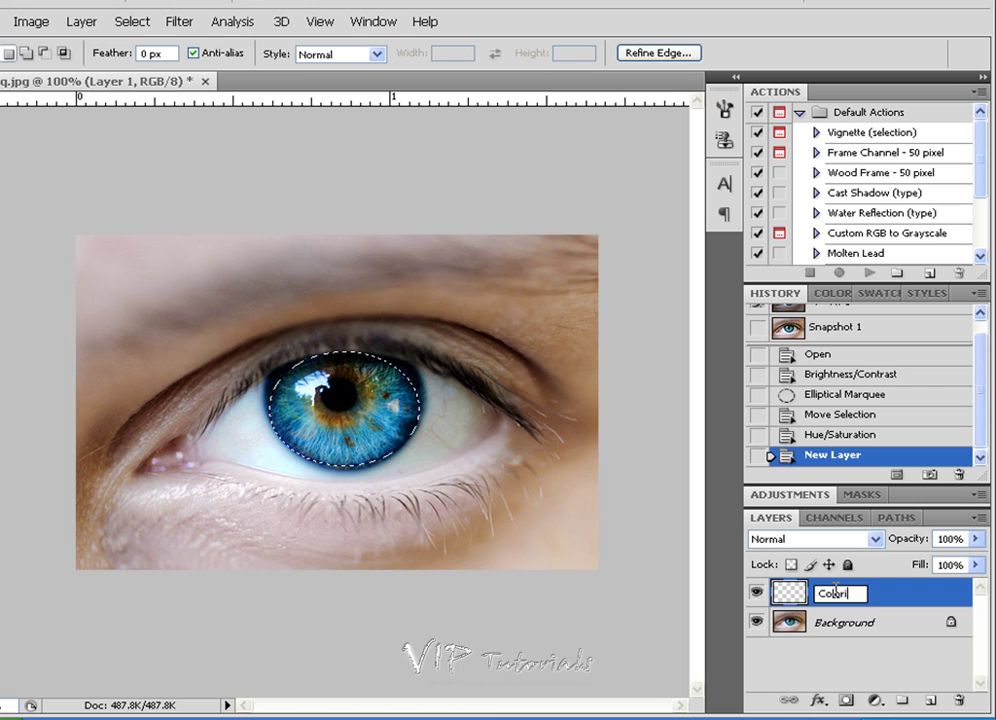
text(ng)
key(Return)
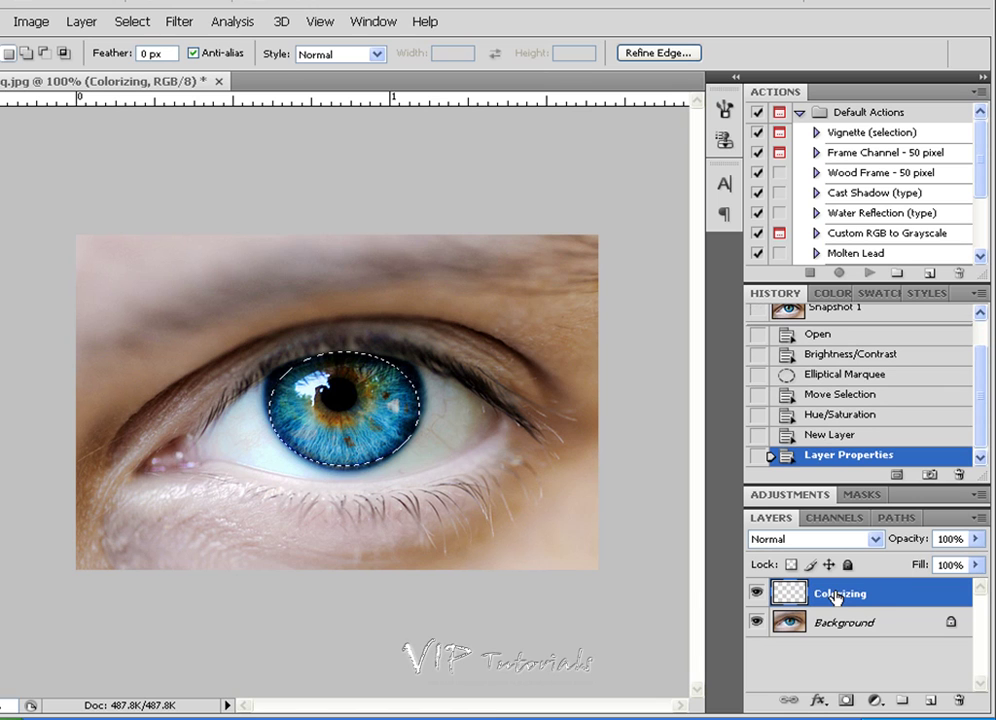
click(833, 539)
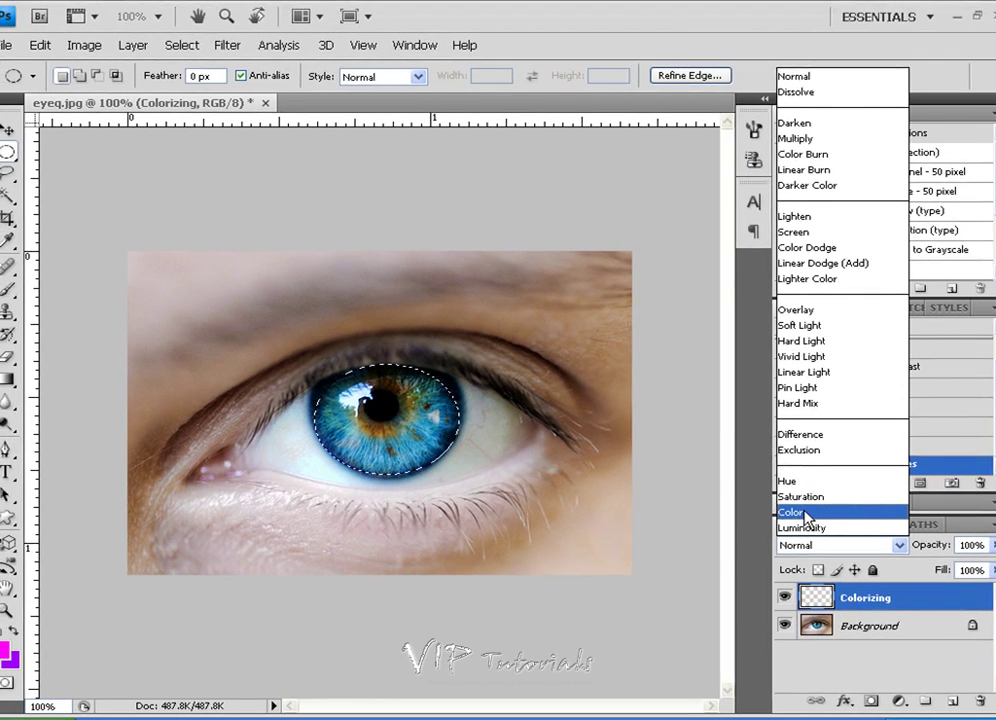
click(800, 512)
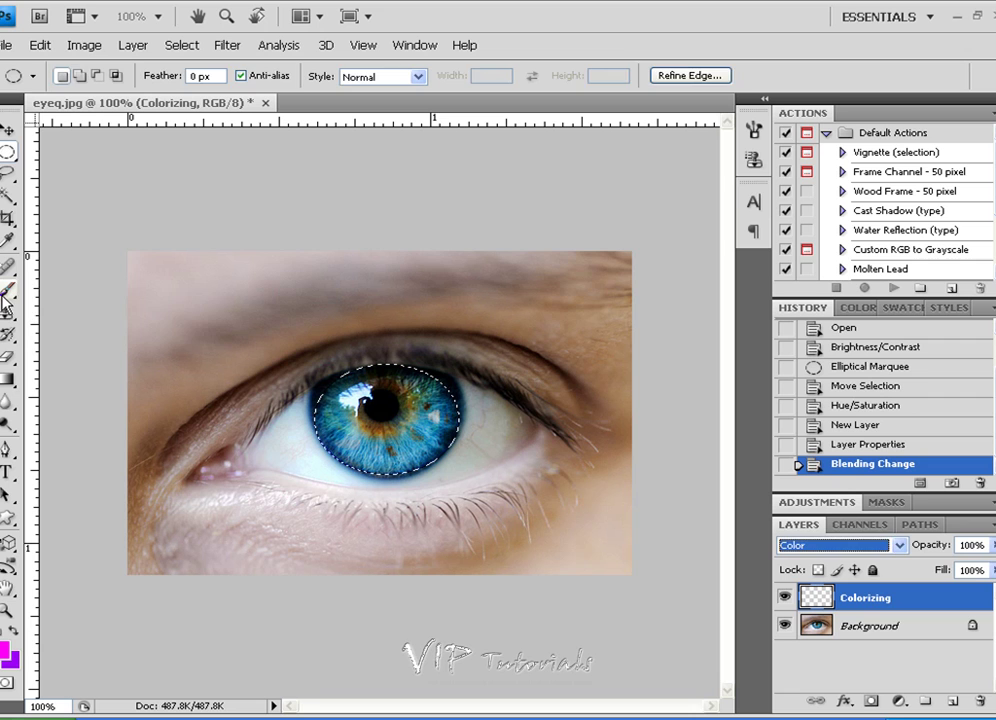
- With the Brush set to blue #3992ff, paint along the inner upper eyelid
drag(8, 290, 100, 296)
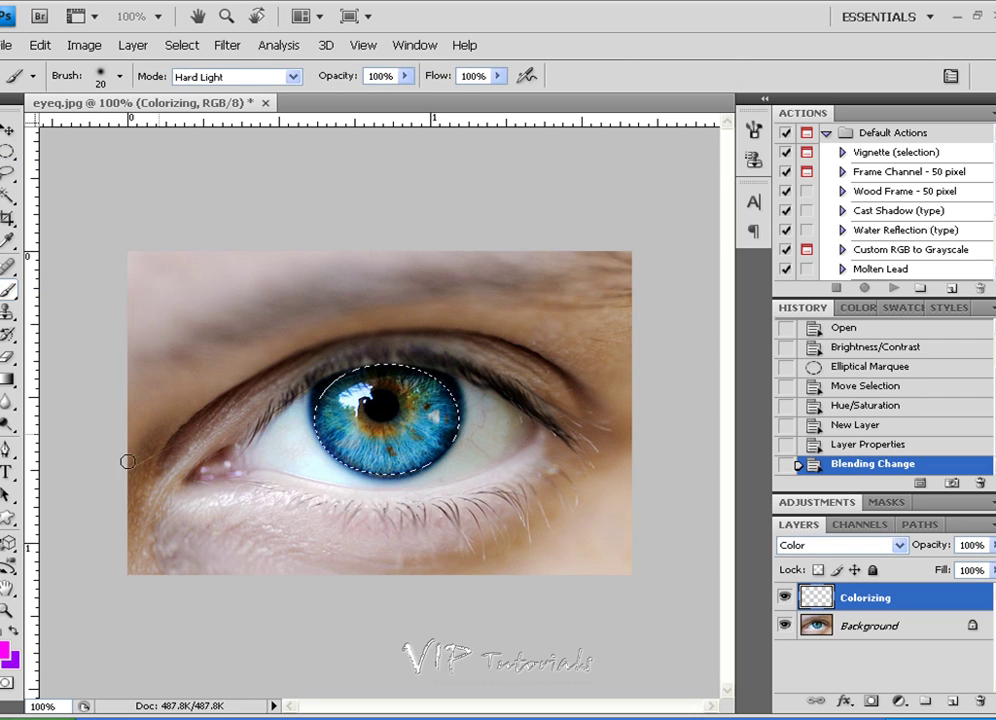
click(5, 651)
mouse_move(680, 404)
mouse_down()
mouse_move(686, 386)
mouse_move(692, 421)
mouse_up()
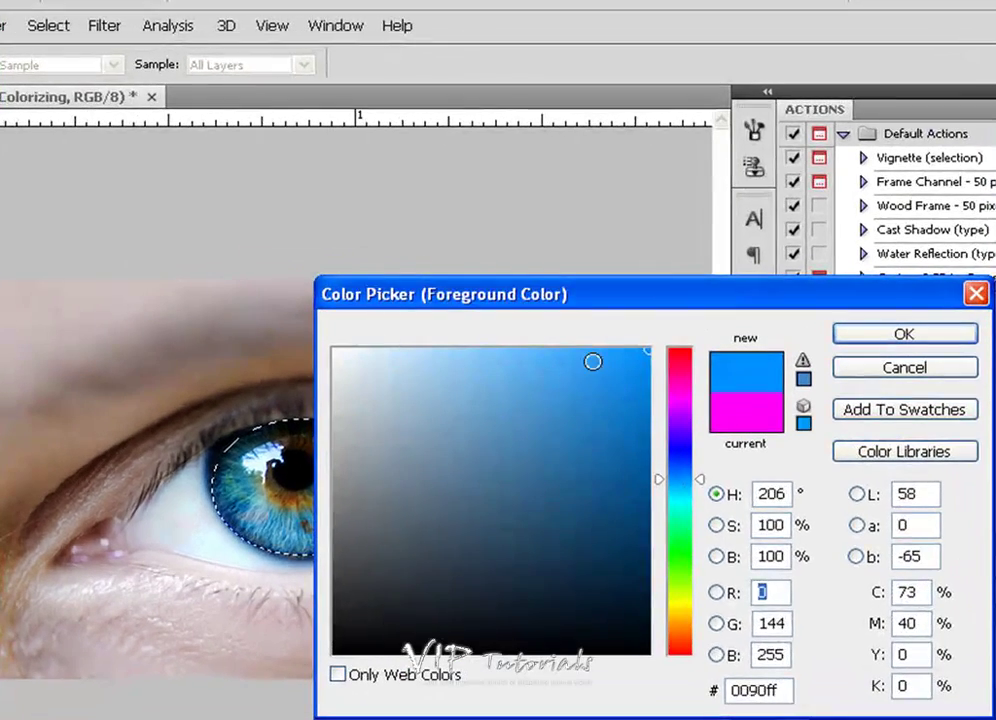
mouse_move(592, 361)
mouse_down()
mouse_move(560, 342)
mouse_move(578, 347)
mouse_up()
click(679, 475)
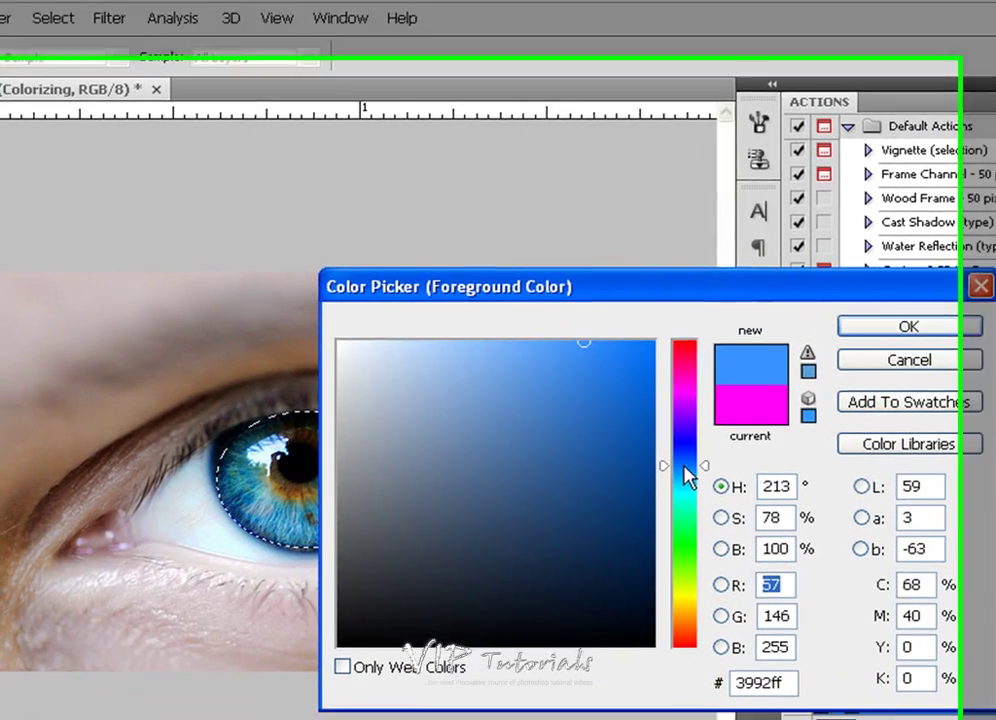
drag(679, 476, 680, 479)
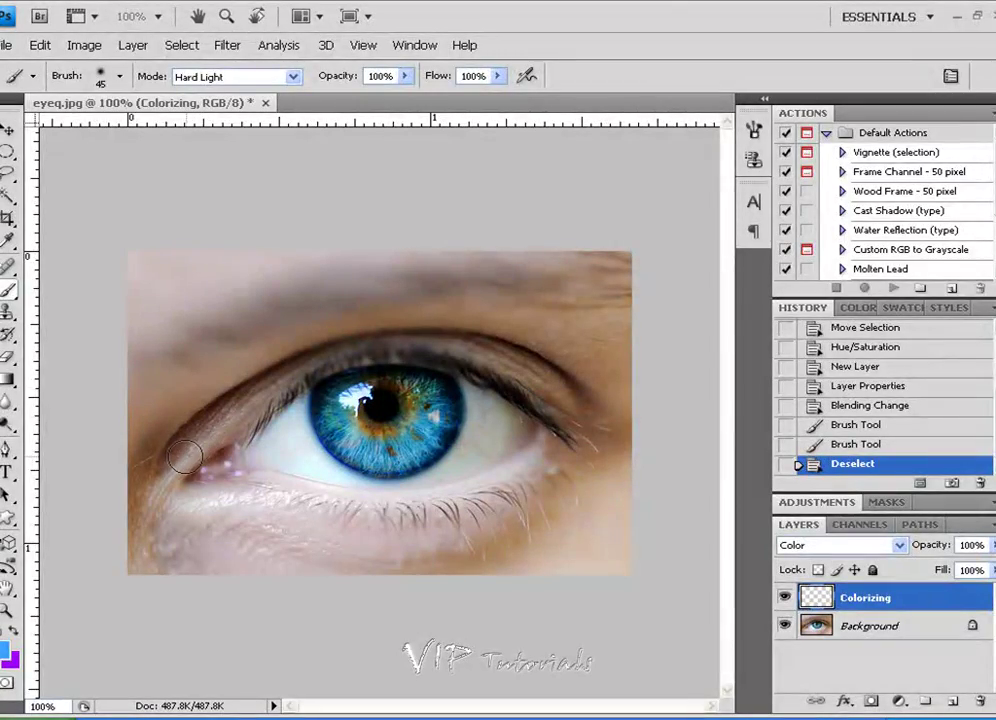
mouse_move(182, 460)
mouse_down()
mouse_move(190, 466)
mouse_move(294, 377)
mouse_up()
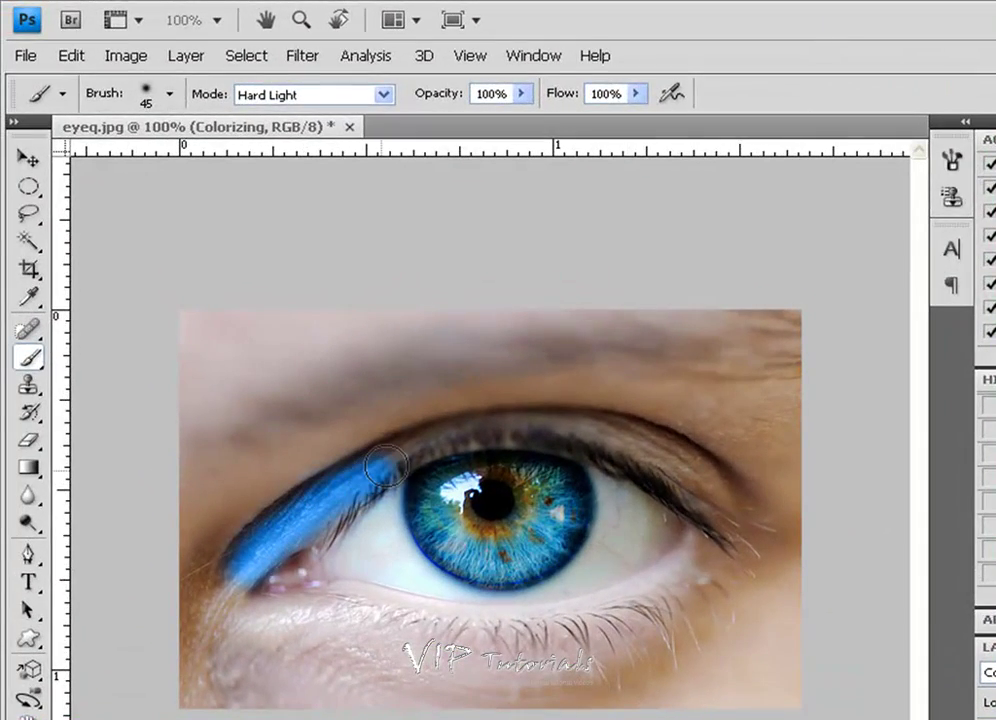
drag(384, 466, 386, 464)
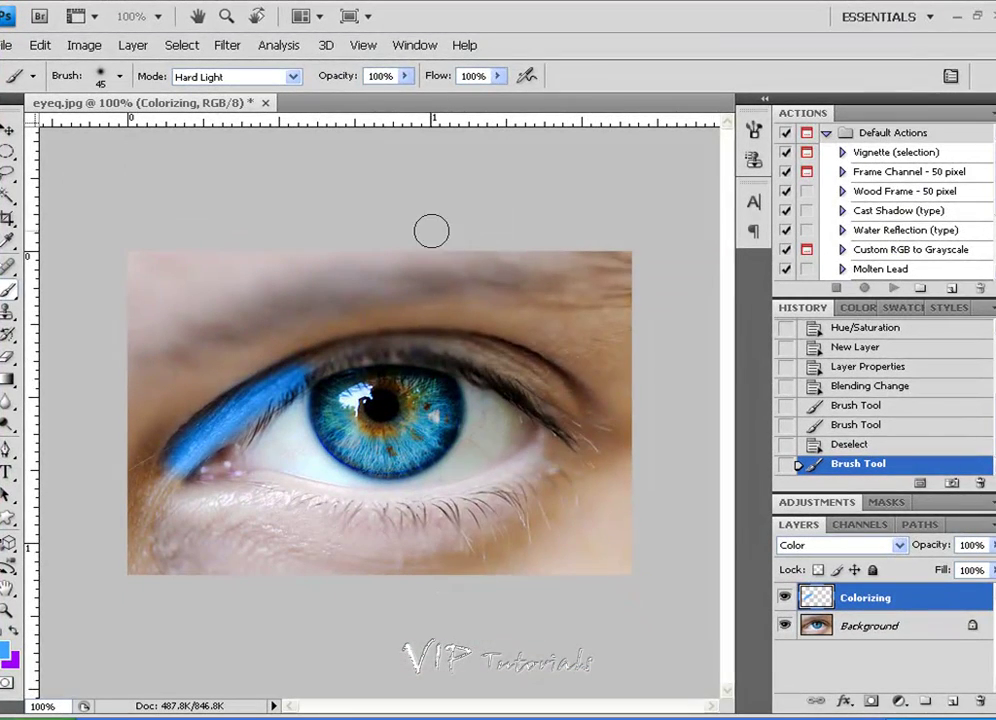
- Dab more blue toward the eyelid's middle and resize the brush with the bracket keys
right_click(438, 318)
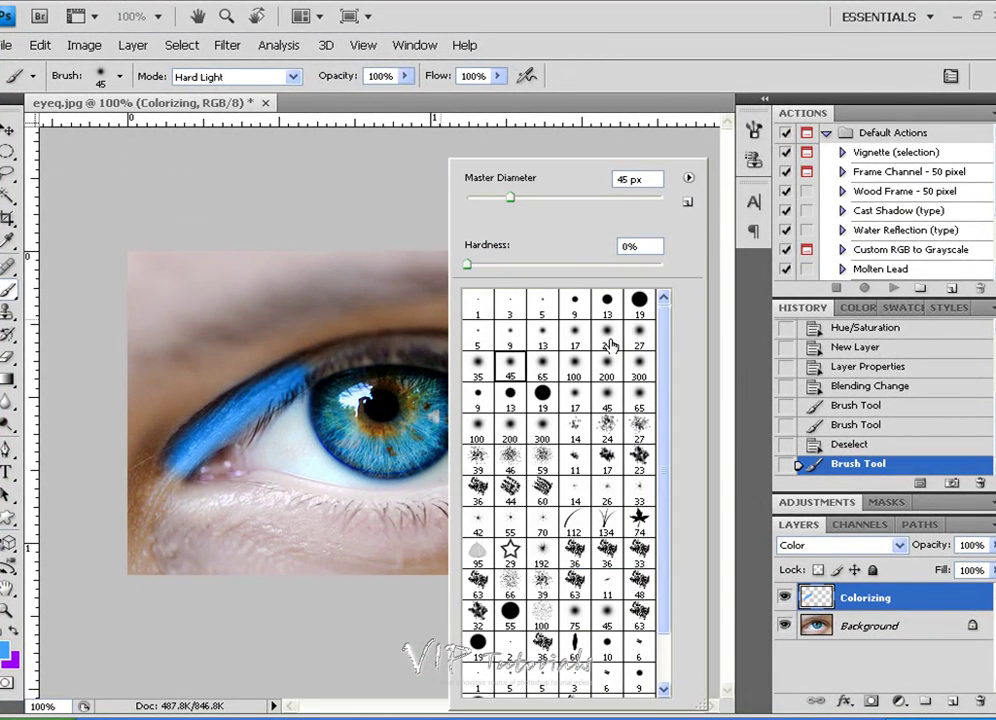
click(398, 160)
click(263, 357)
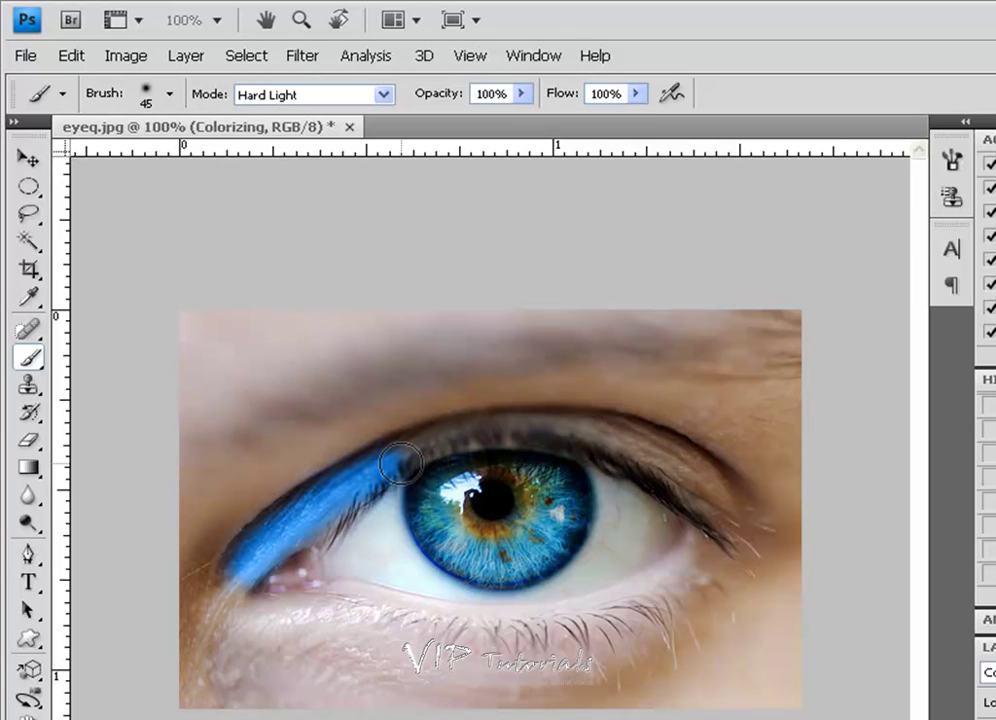
key(bracketleft)
key(bracketleft)
key(bracketleft)
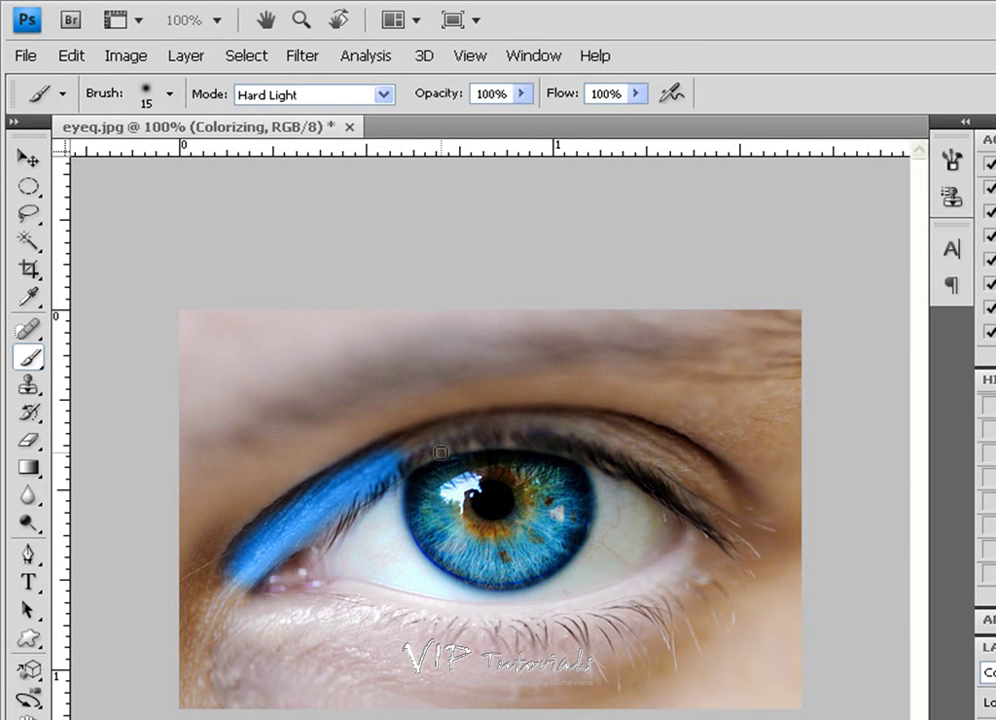
key(bracketright)
key(bracketright)
key(bracketright)
key(bracketright)
key(bracketright)
key(bracketright)
key(bracketright)
key(bracketright)
key(bracketright)
key(bracketright)
key(bracketright)
key(bracketright)
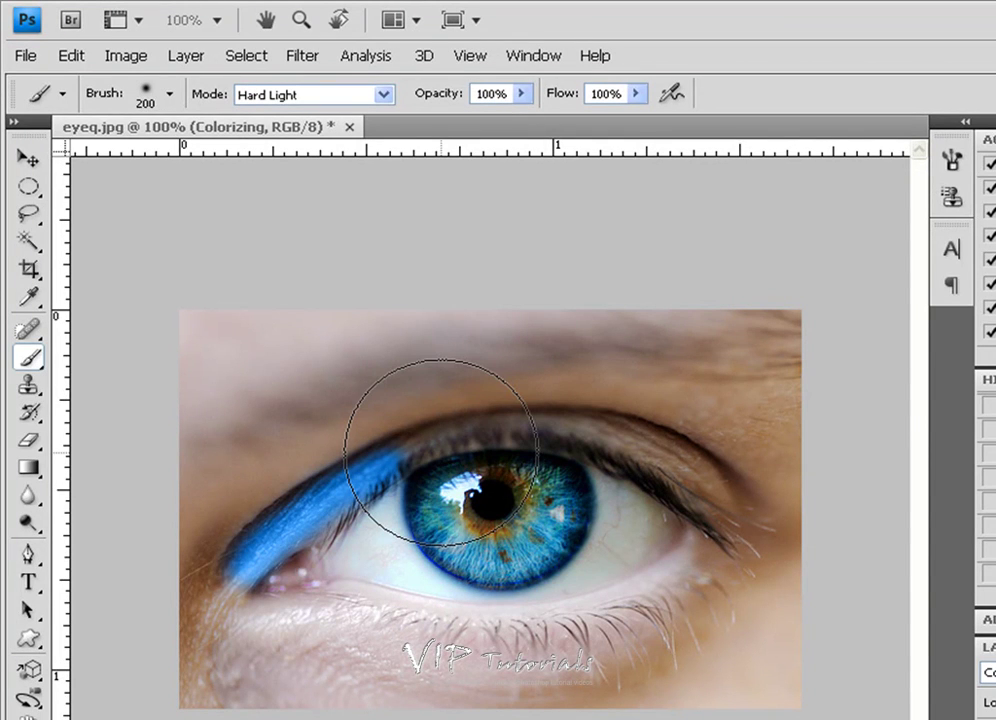
key(bracketleft)
key(bracketleft)
key(bracketleft)
key(bracketleft)
key(bracketleft)
key(bracketleft)
key(bracketleft)
key(bracketleft)
key(bracketleft)
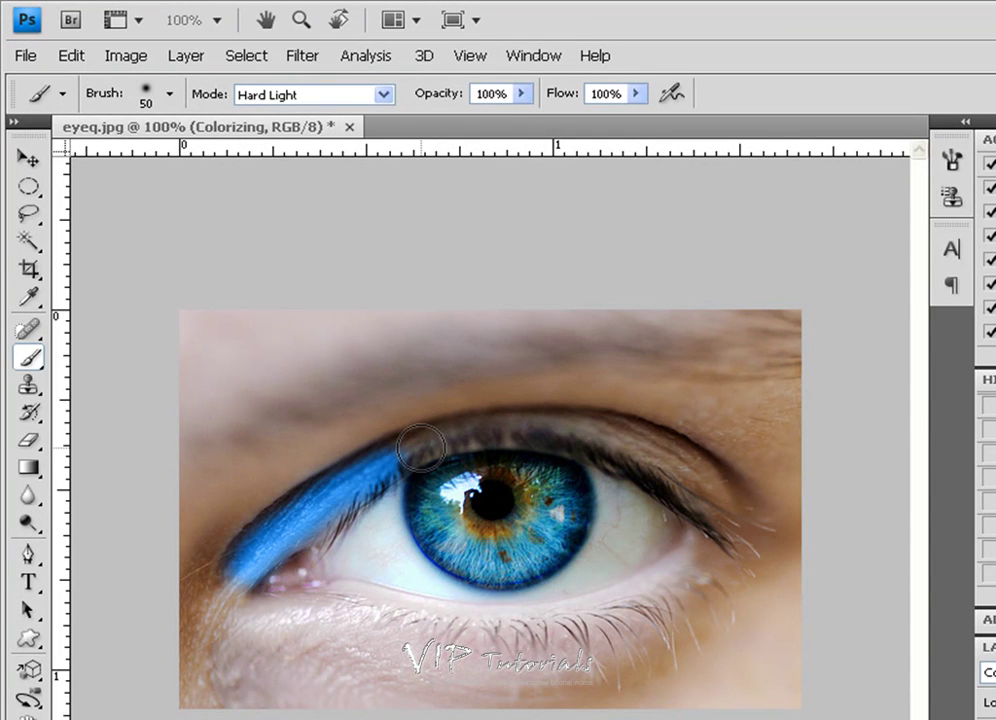
key(bracketleft)
key(bracketleft)
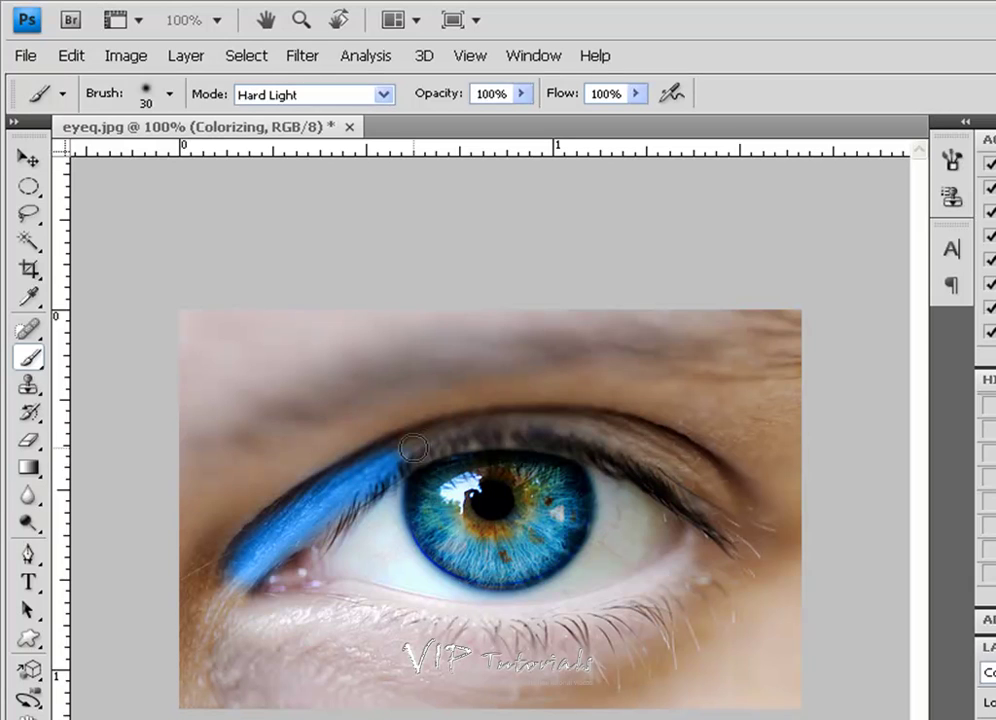
- Extend the blue across the whole upper lid, then lighten the paint to pale #abd6ff
mouse_move(412, 450)
mouse_down()
mouse_move(467, 438)
mouse_move(431, 441)
mouse_move(392, 465)
mouse_move(495, 432)
mouse_move(633, 441)
mouse_move(670, 456)
mouse_move(657, 456)
mouse_move(742, 527)
mouse_up()
key(bracketright)
key(bracketright)
key(bracketright)
key(bracketright)
key(bracketright)
key(bracketright)
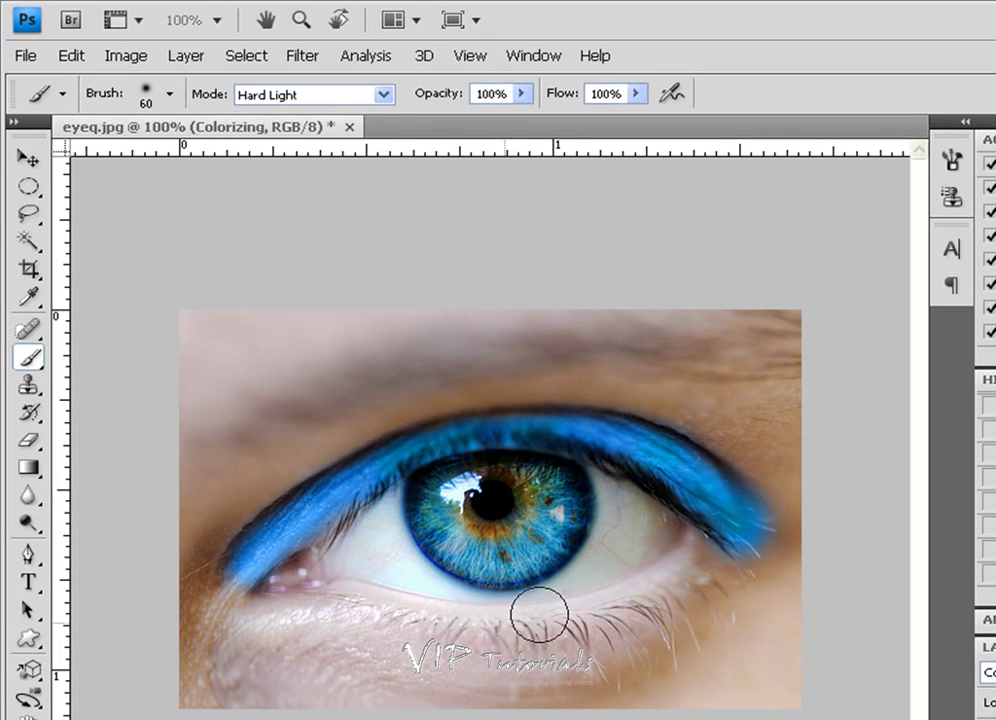
key(bracketleft)
key(bracketleft)
key(bracketleft)
key(bracketleft)
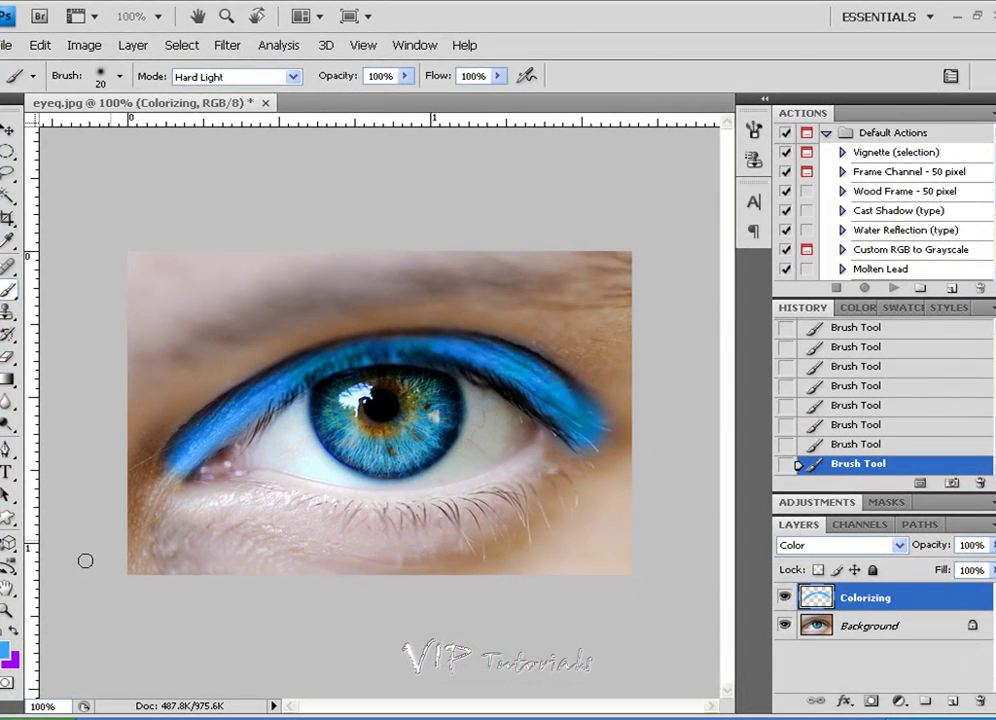
click(5, 654)
mouse_move(544, 328)
mouse_down()
mouse_move(471, 311)
mouse_move(497, 307)
mouse_up()
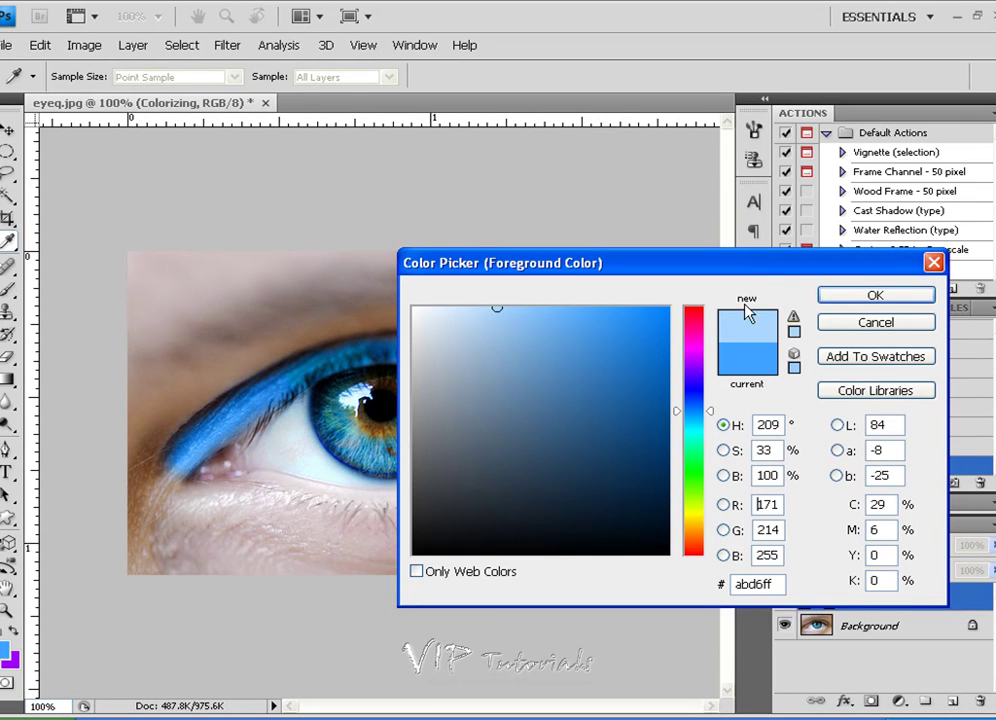
- Set the paint colour to pale blue #b7dcff and brush it along the lower eyelid
click(828, 296)
click(9, 651)
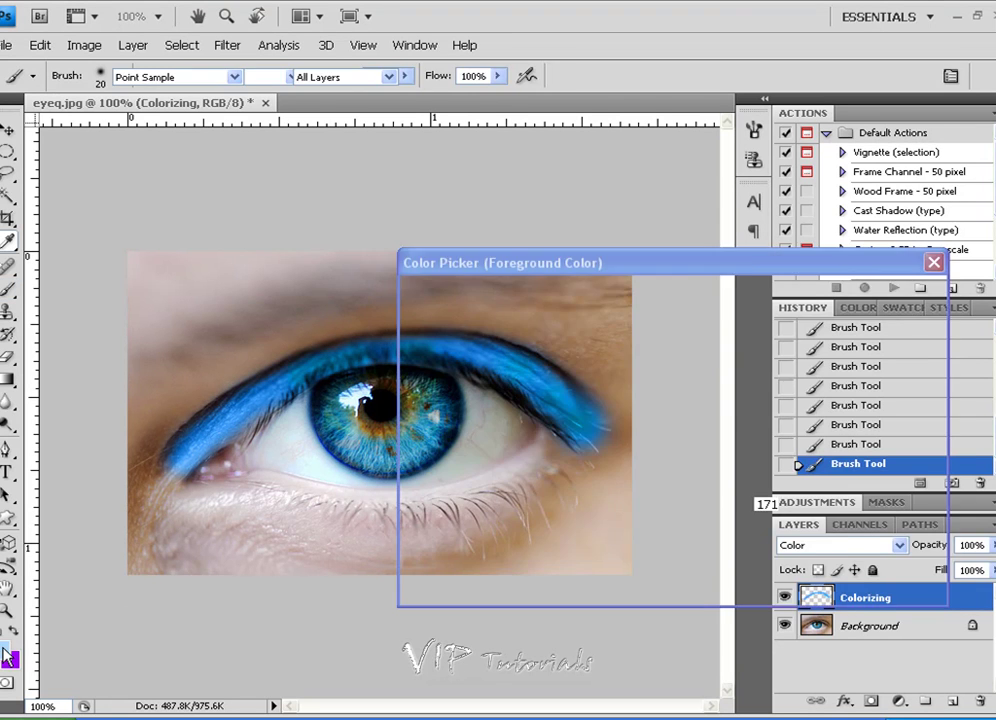
drag(502, 314, 483, 306)
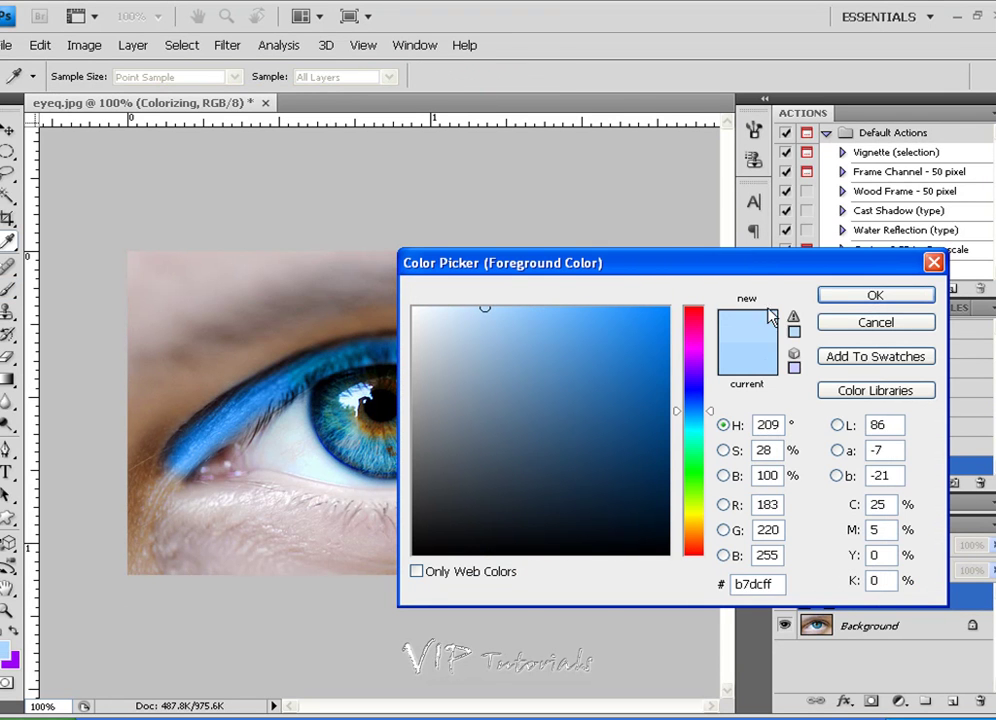
click(829, 296)
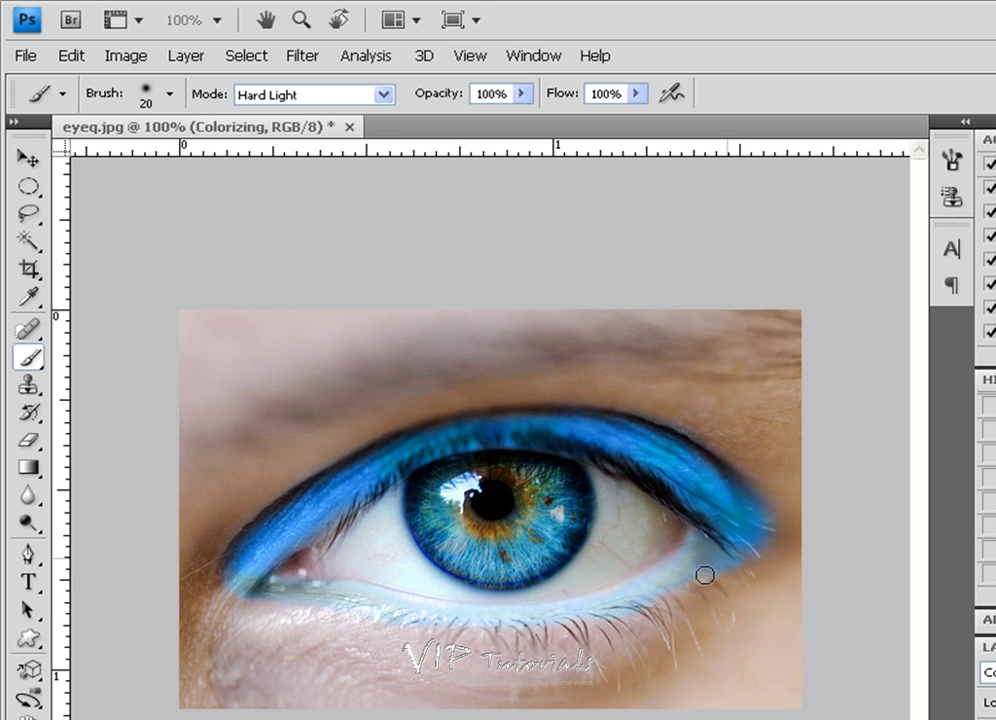
mouse_move(718, 559)
mouse_down()
mouse_move(676, 587)
mouse_move(686, 571)
mouse_up()
key(bracketright)
key(bracketright)
key(bracketright)
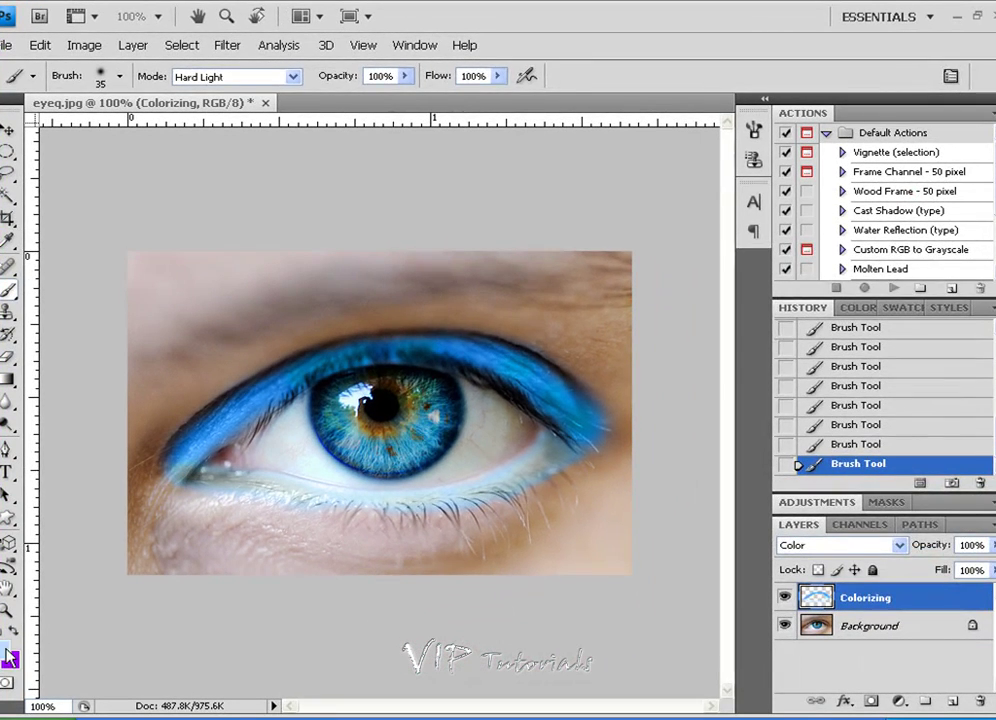
- Set the foreground paint colour to magenta #f95fff
click(26, 719)
click(695, 351)
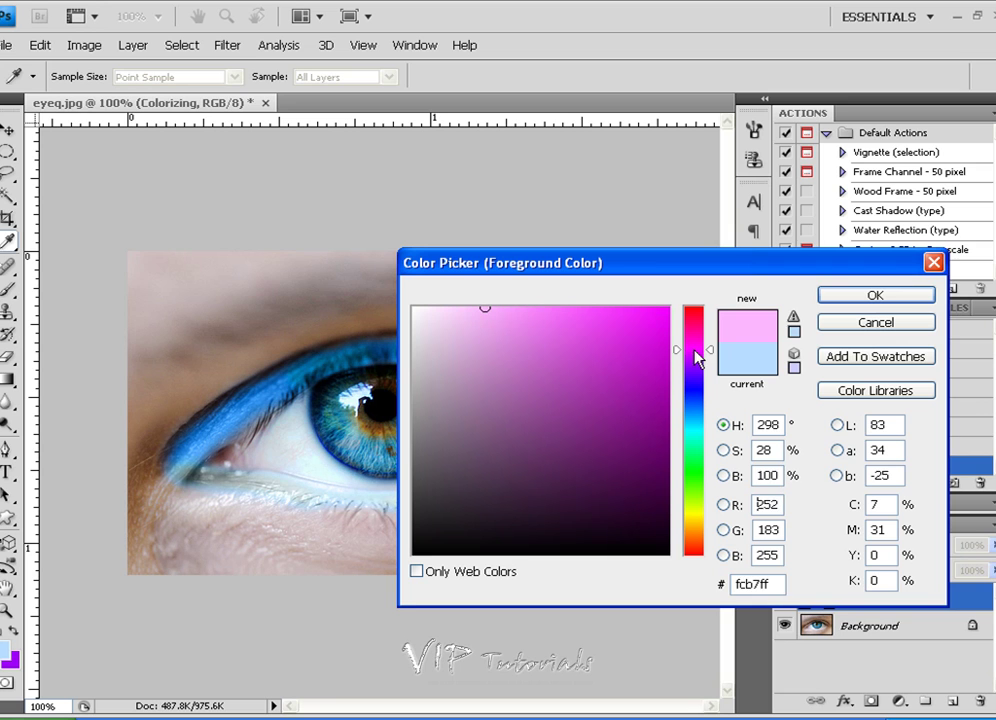
mouse_move(654, 333)
mouse_down()
mouse_move(667, 313)
mouse_move(645, 324)
mouse_move(618, 298)
mouse_move(574, 305)
mouse_up()
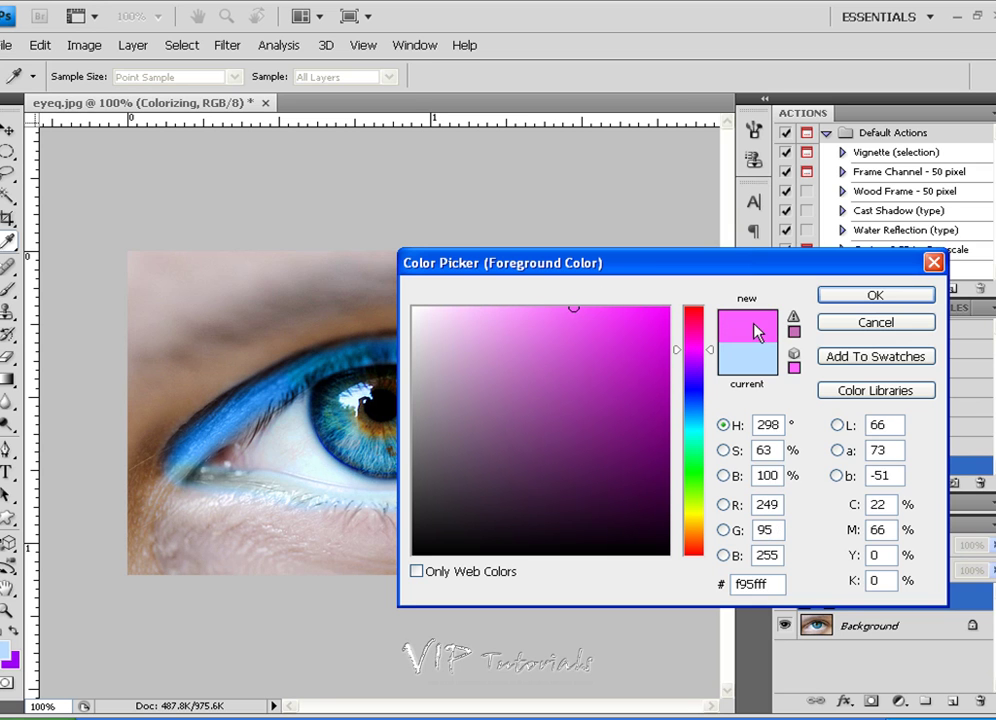
click(858, 296)
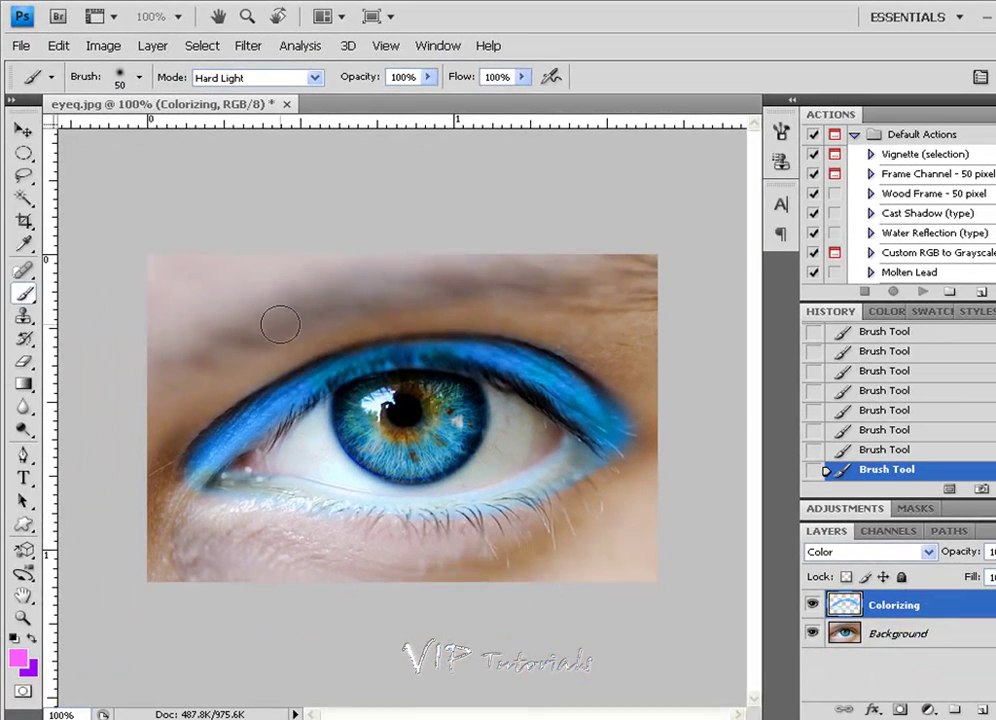
- With a 65 px soft brush, paint a broad magenta band above the blue upper lid
right_click(249, 347)
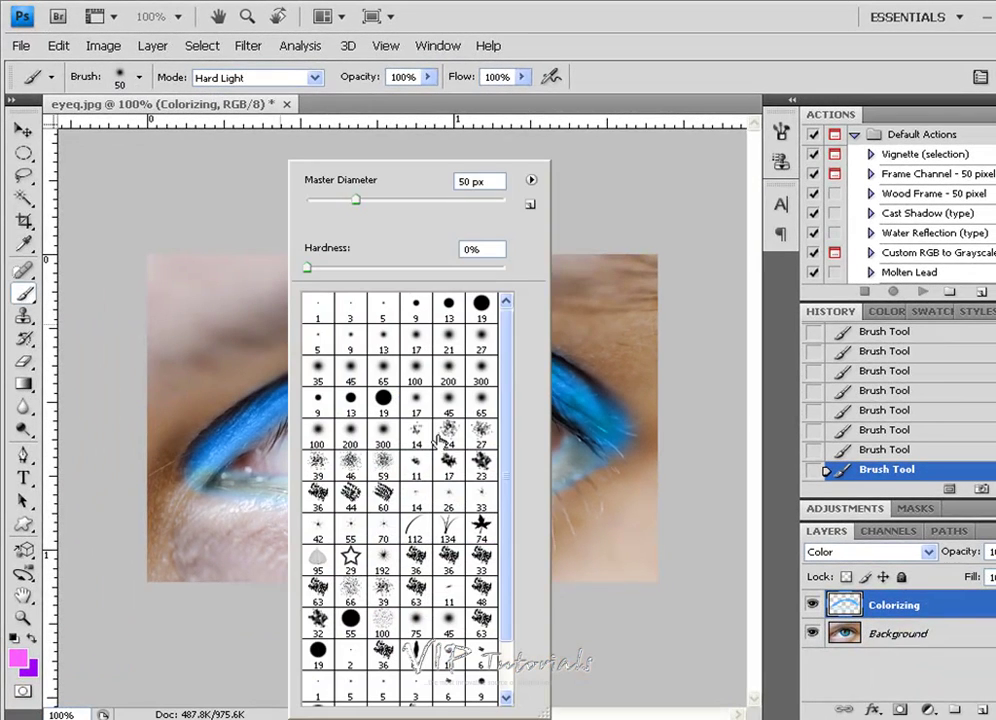
click(415, 370)
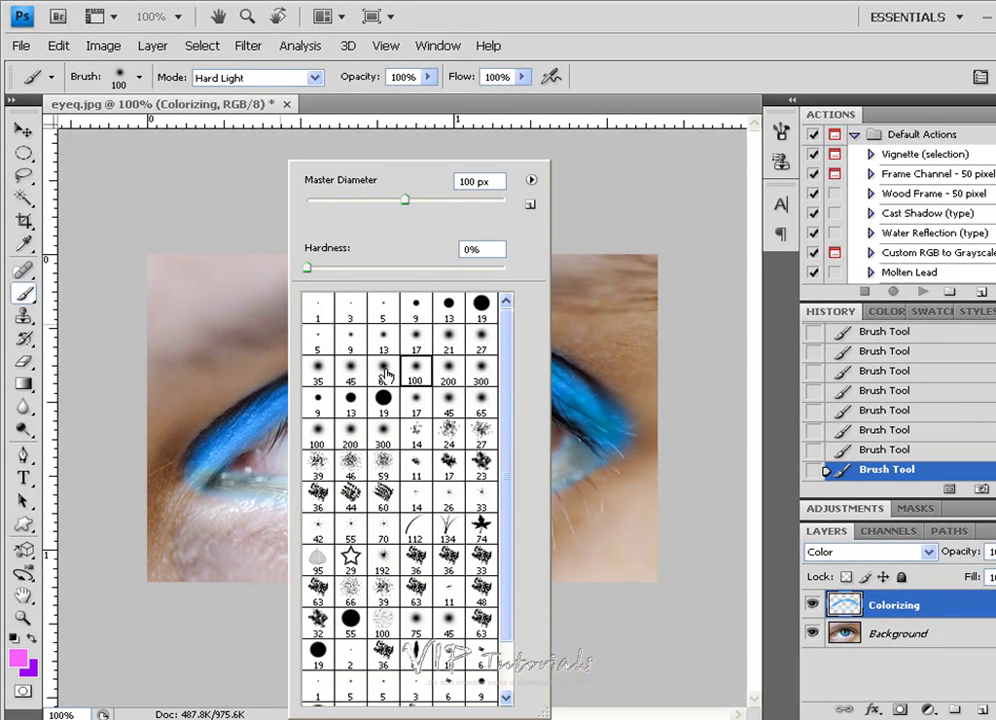
click(383, 370)
click(133, 158)
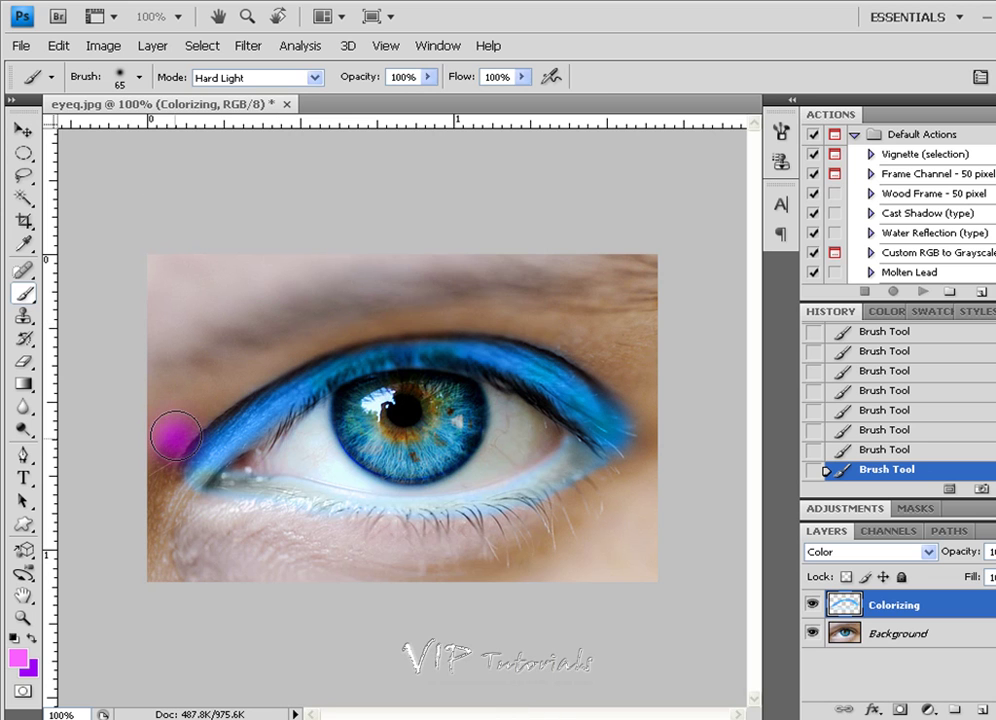
mouse_move(176, 435)
mouse_down()
mouse_move(276, 356)
mouse_move(397, 330)
mouse_move(558, 343)
mouse_move(645, 400)
mouse_move(649, 422)
mouse_move(611, 356)
mouse_up()
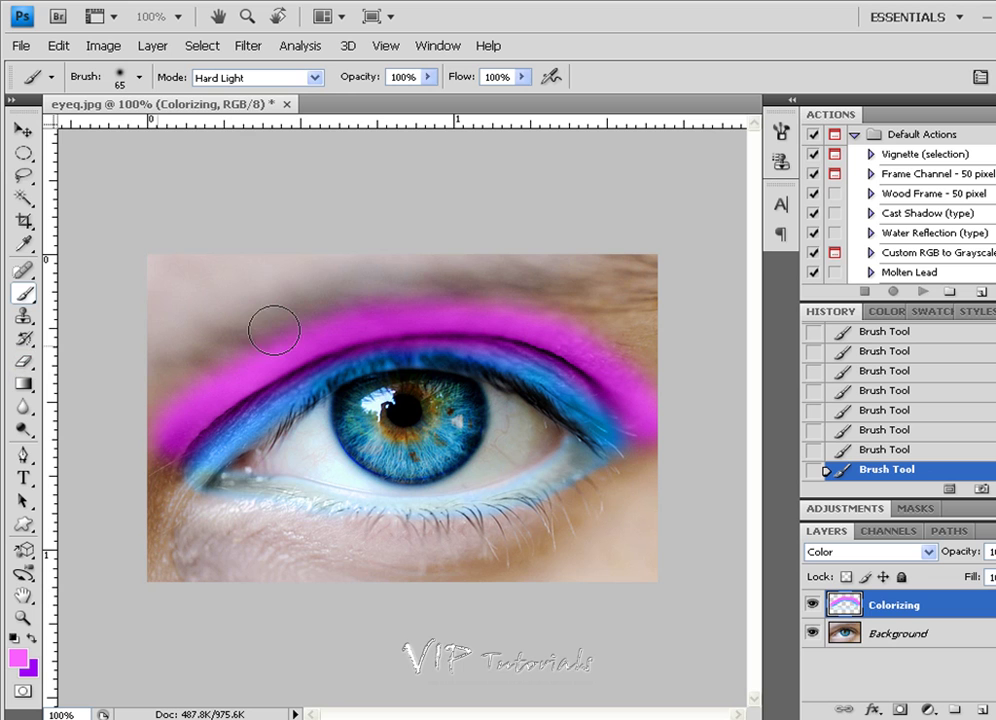
mouse_move(195, 445)
mouse_down()
mouse_move(178, 422)
mouse_move(185, 417)
mouse_up()
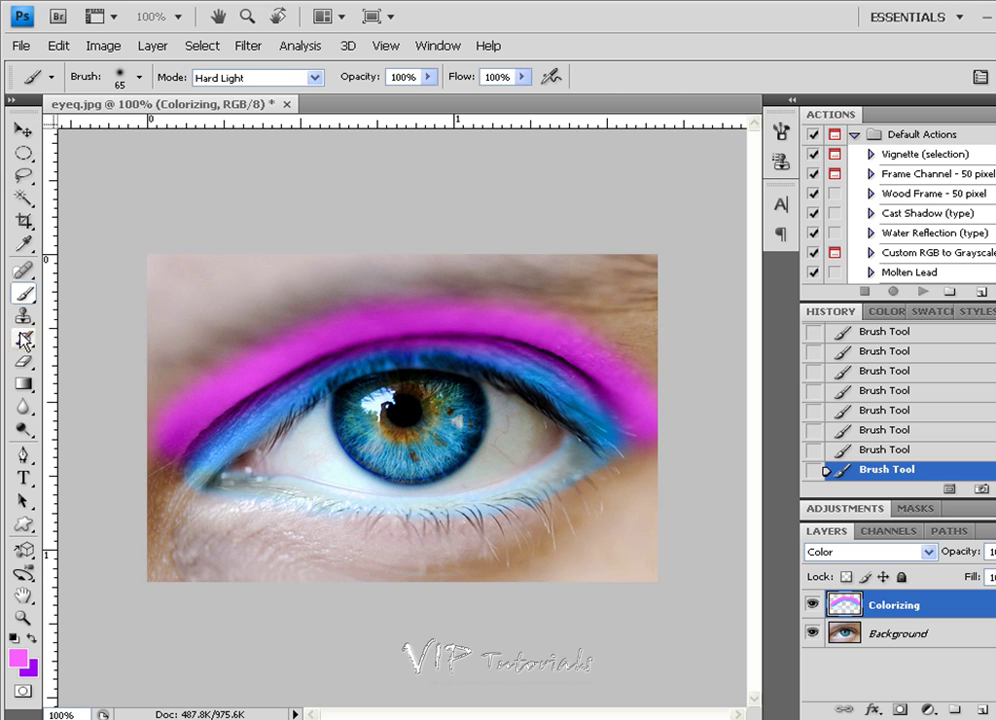
- Set up the Eraser Tool with a 100-pixel Master Diameter and 0% hardness
mouse_move(22, 361)
mouse_down()
mouse_move(128, 366)
mouse_move(118, 366)
mouse_up()
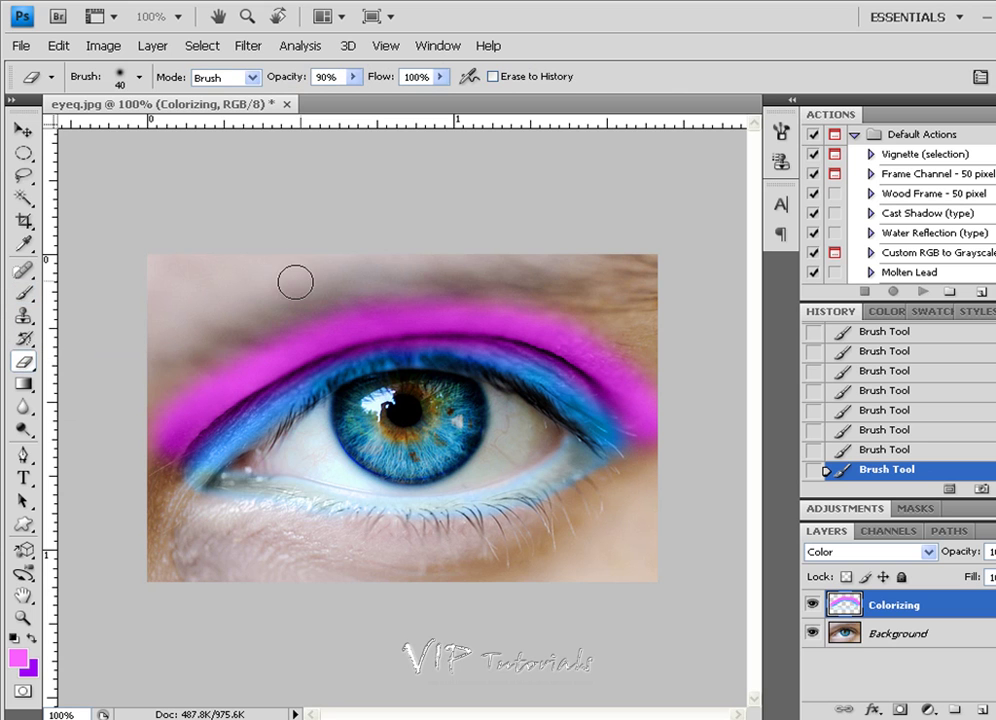
key(bracketright)
key(bracketright)
key(bracketright)
key(bracketright)
right_click(266, 292)
key(bracketright)
key(bracketright)
key(bracketright)
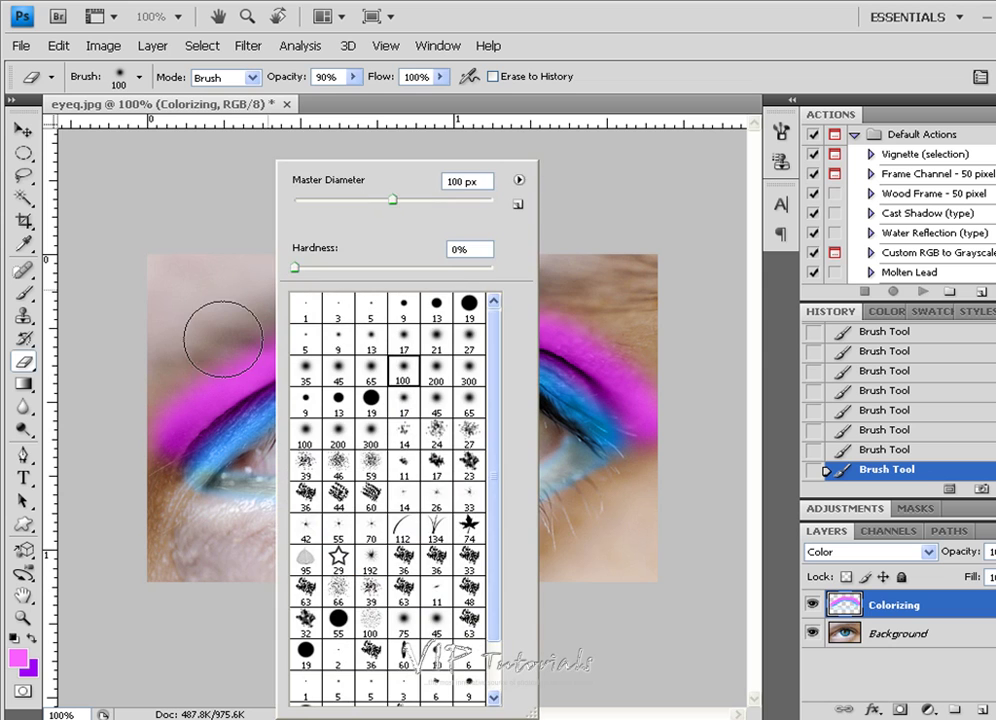
key(Return)
- Erase the magenta band above the eye, leaving a thin magenta edge over the blue liner
drag(203, 310, 222, 322)
drag(160, 378, 178, 362)
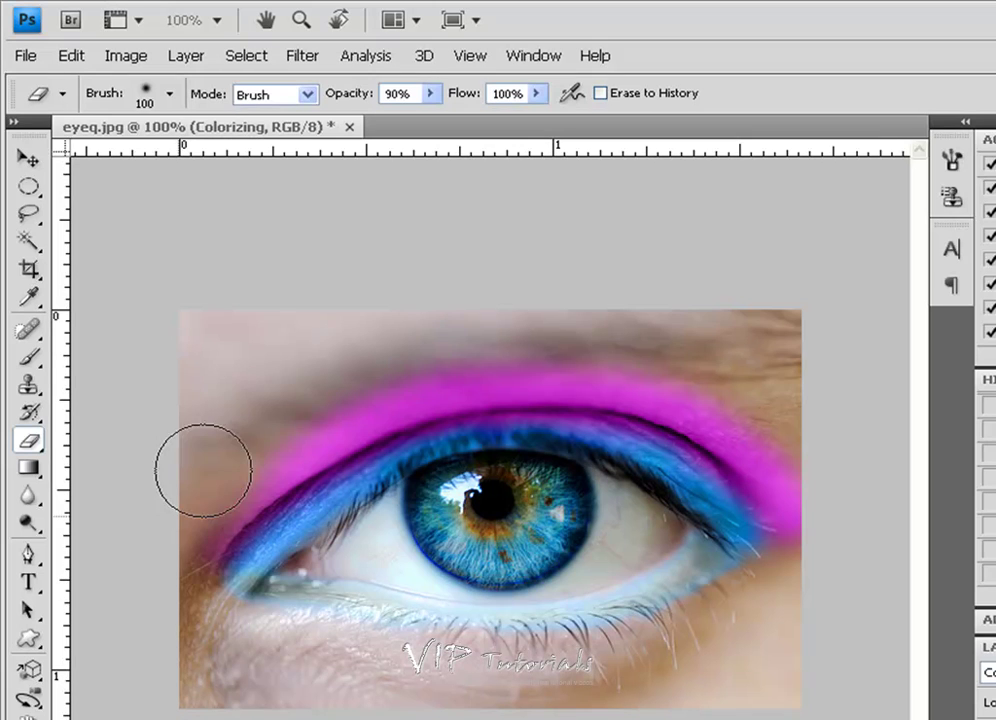
mouse_move(241, 462)
mouse_down()
mouse_move(327, 406)
mouse_move(247, 443)
mouse_move(163, 537)
mouse_move(168, 511)
mouse_move(163, 522)
mouse_move(272, 423)
mouse_move(243, 440)
mouse_move(224, 461)
mouse_move(343, 386)
mouse_move(417, 369)
mouse_move(343, 394)
mouse_move(309, 422)
mouse_move(480, 357)
mouse_move(451, 353)
mouse_move(631, 349)
mouse_move(681, 355)
mouse_move(607, 354)
mouse_move(651, 357)
mouse_move(728, 387)
mouse_move(696, 380)
mouse_move(664, 355)
mouse_move(778, 436)
mouse_move(745, 405)
mouse_move(854, 501)
mouse_move(811, 452)
mouse_move(847, 521)
mouse_move(756, 494)
mouse_up()
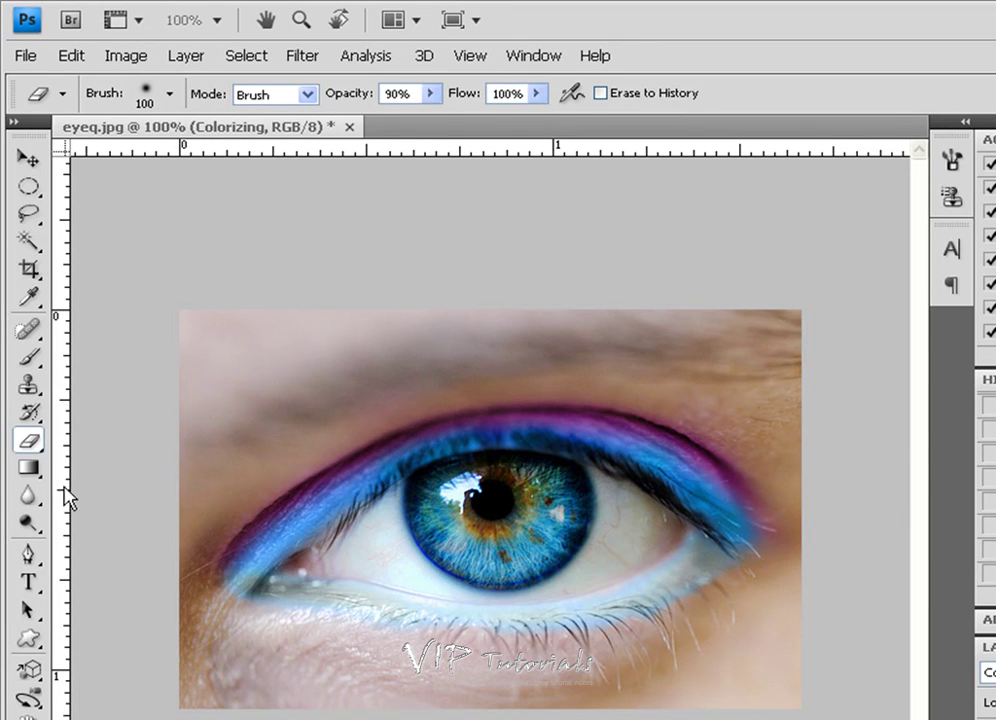
- Smudge the eyeliner's outer tip at 50% strength, smearing pink into blue and softening below it
click(33, 523)
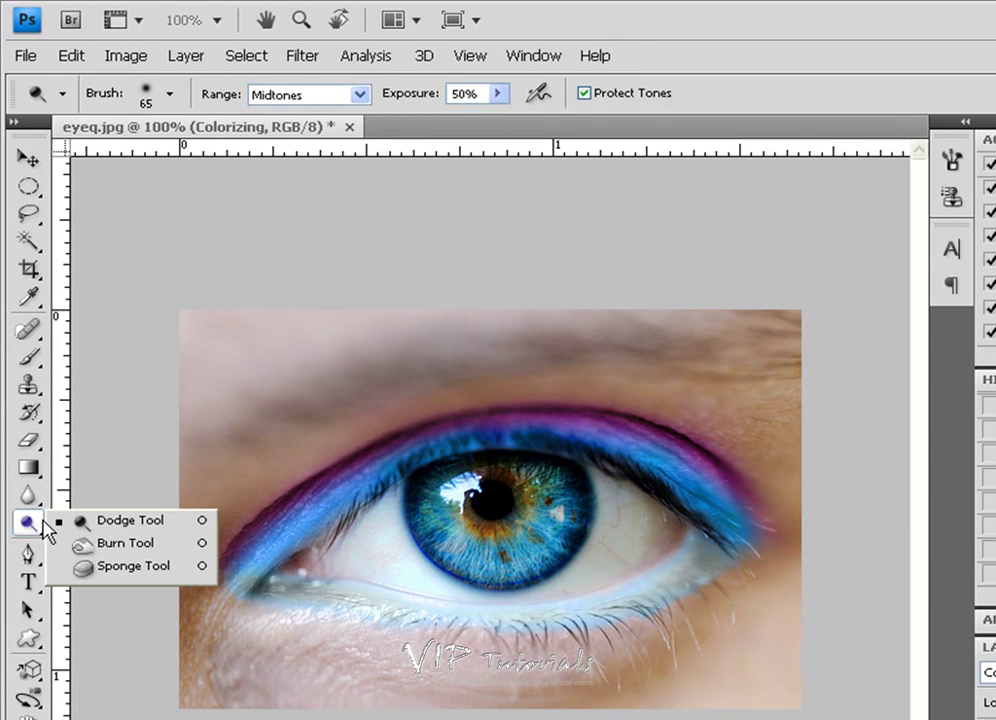
click(38, 505)
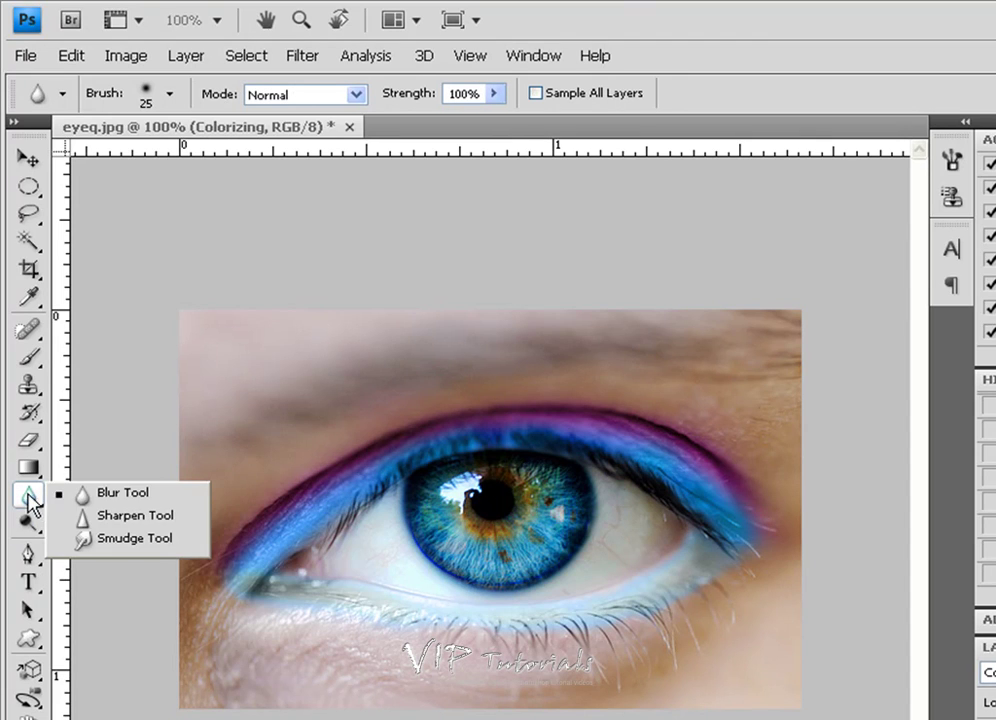
click(126, 540)
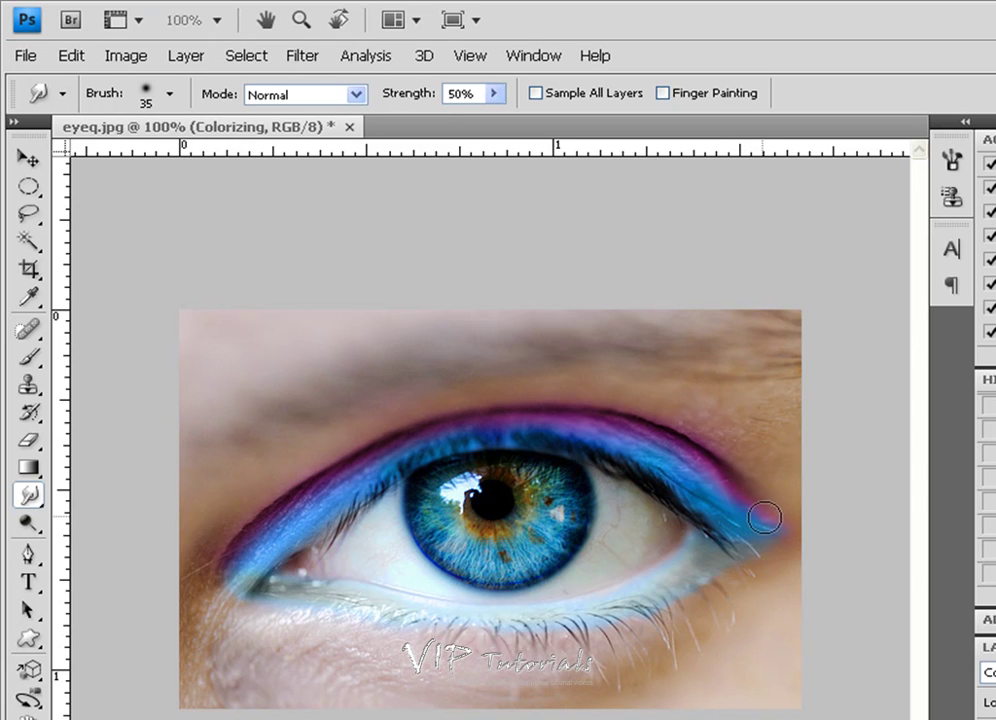
drag(764, 517, 747, 500)
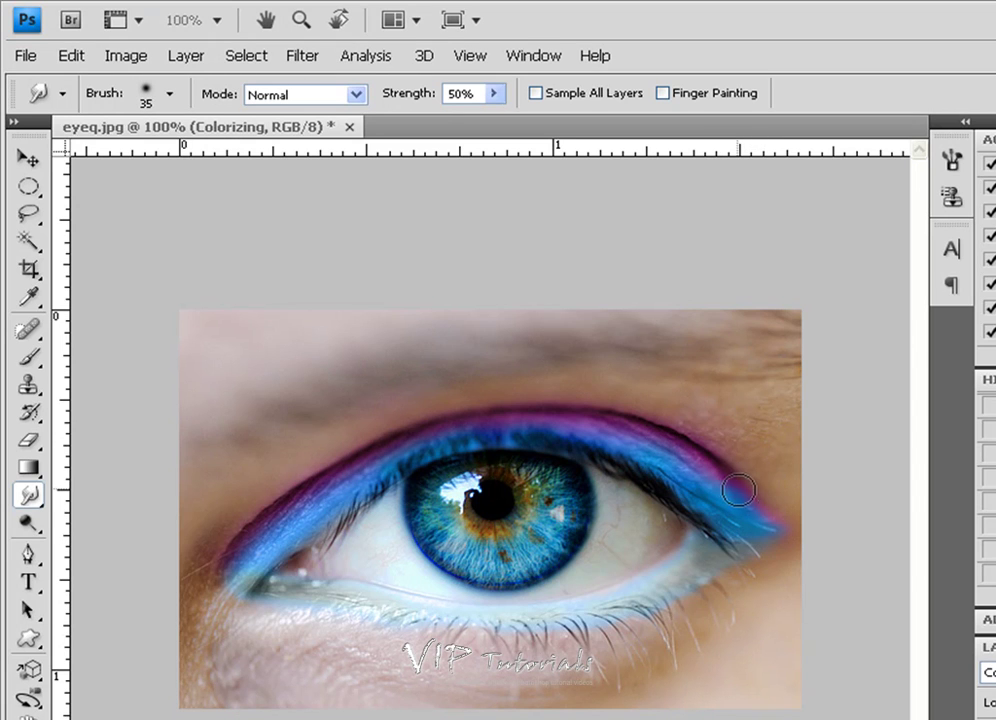
drag(770, 545, 776, 551)
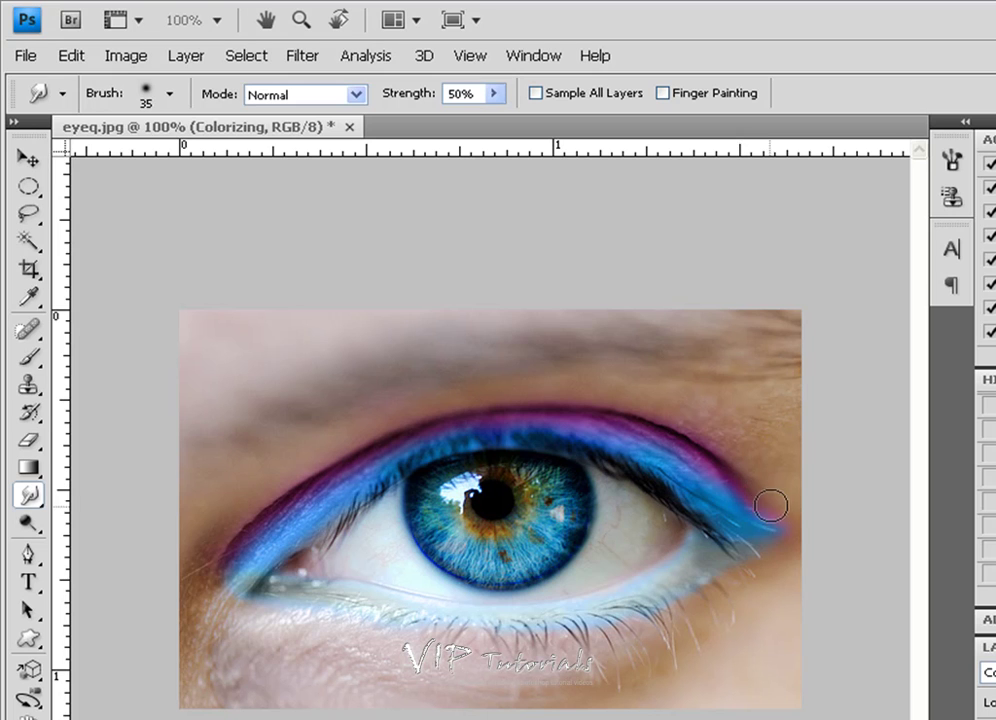
mouse_move(785, 524)
mouse_down()
mouse_move(796, 553)
mouse_move(771, 547)
mouse_move(776, 534)
mouse_up()
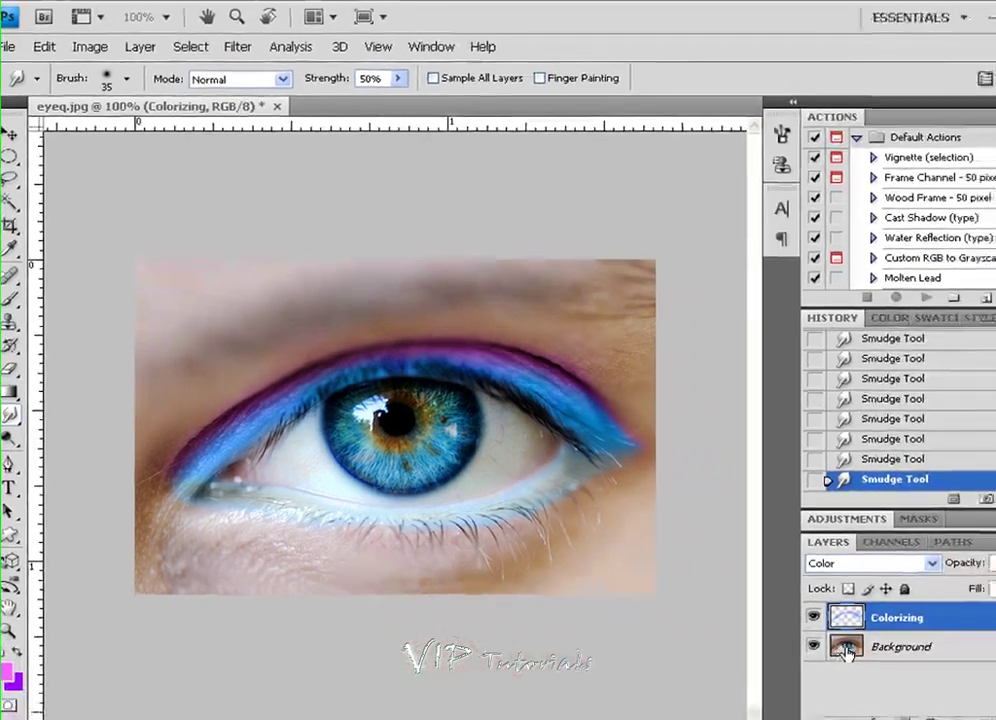
- On the Background layer, lasso a closed freehand outline around the eye, iris and both eyeliner edges
click(995, 719)
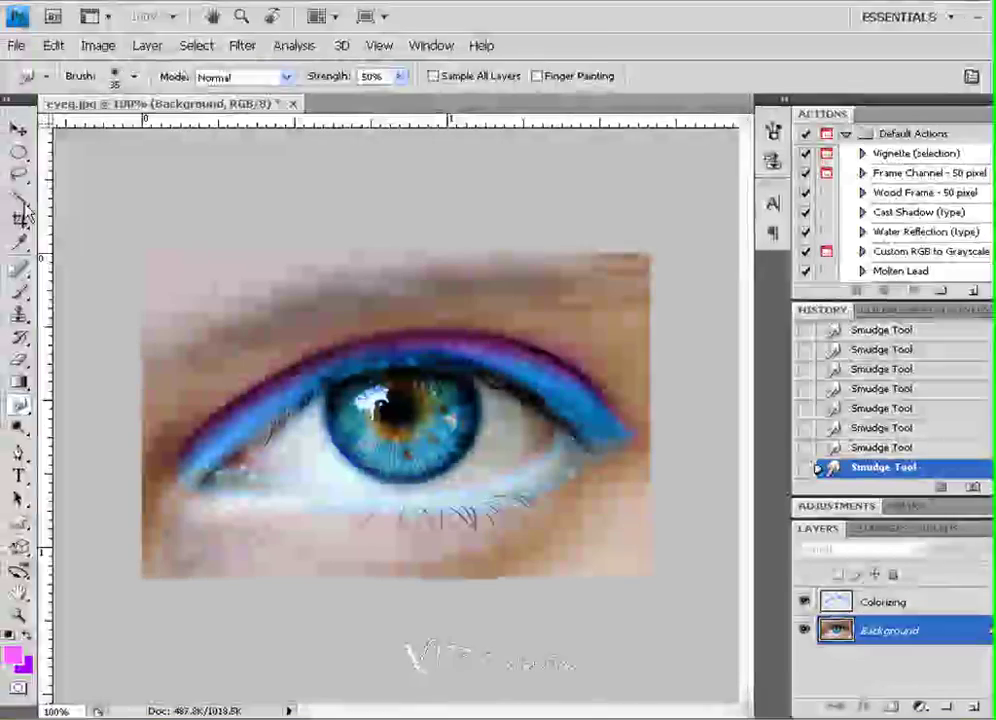
click(8, 176)
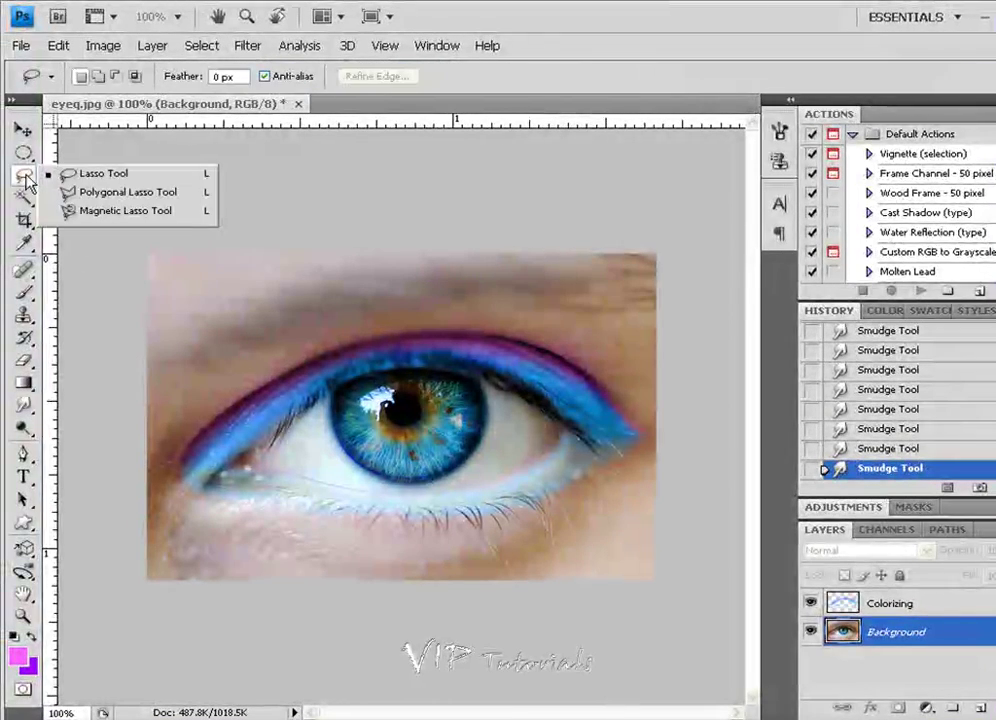
click(100, 178)
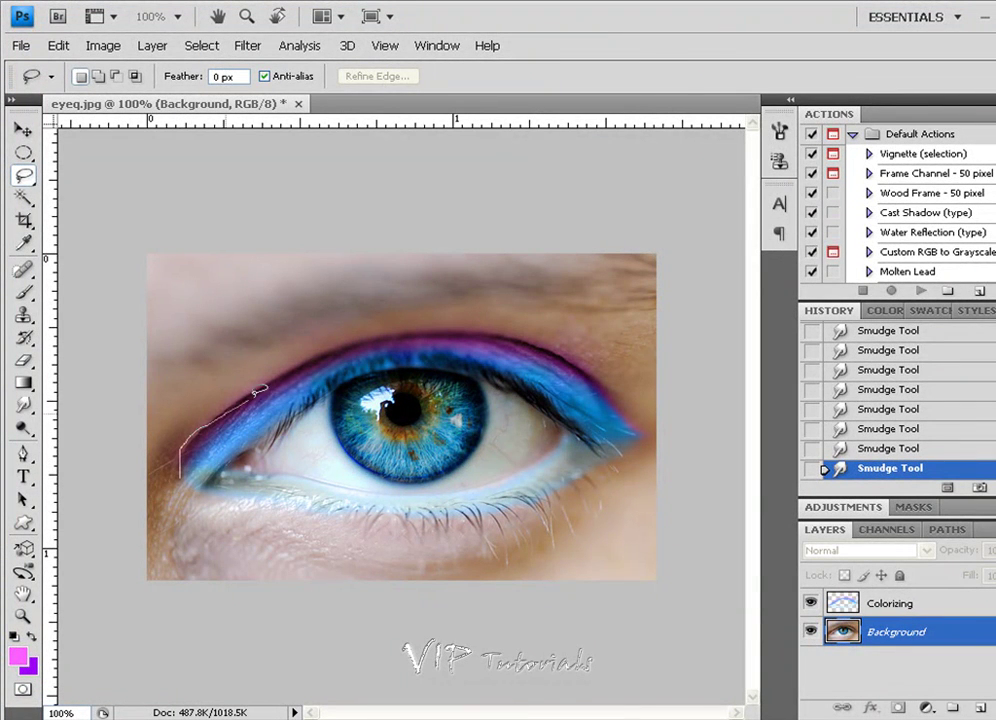
mouse_move(258, 390)
mouse_down()
mouse_move(370, 347)
mouse_move(427, 343)
mouse_move(534, 348)
mouse_move(597, 381)
mouse_up()
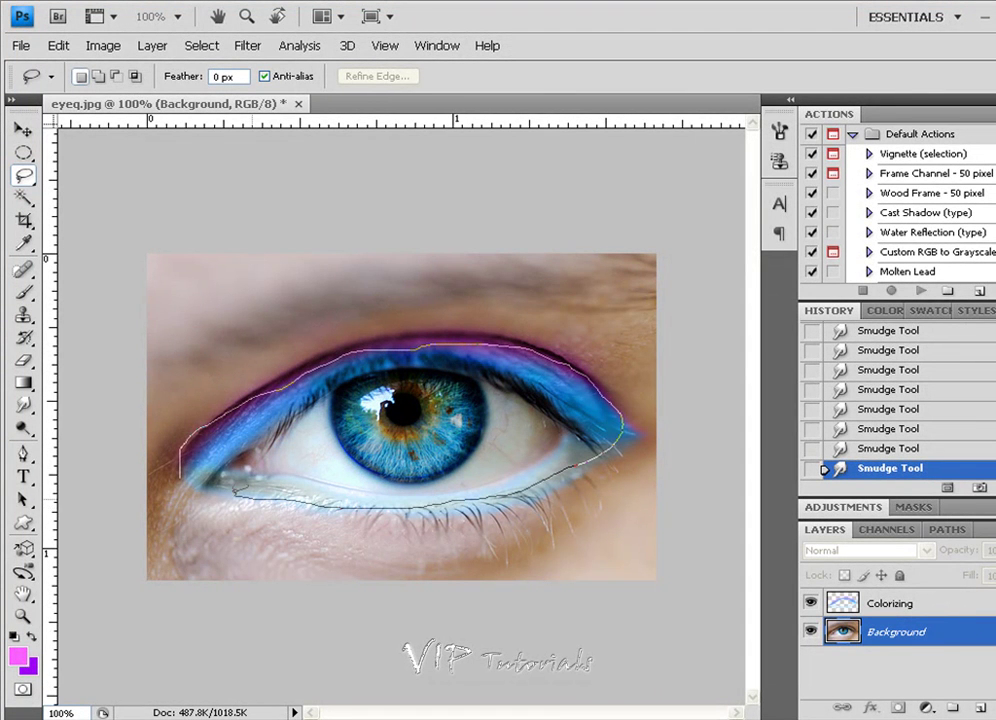
drag(200, 474, 190, 473)
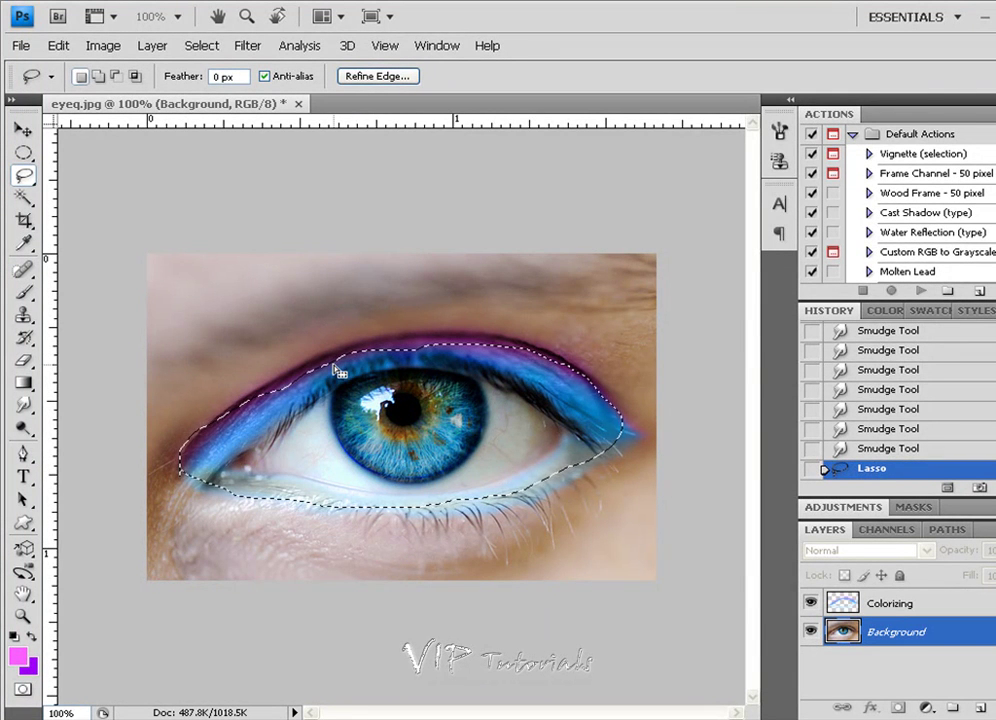
- Feather the eye selection with a 20-pixel radius
click(198, 49)
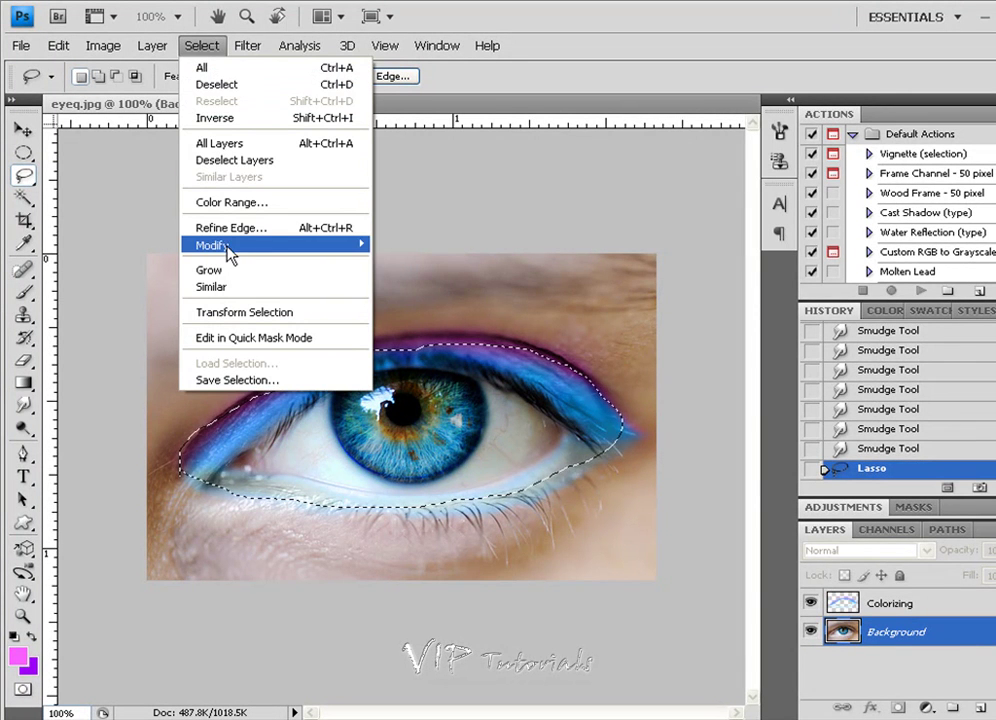
mouse_move(228, 247)
click(405, 311)
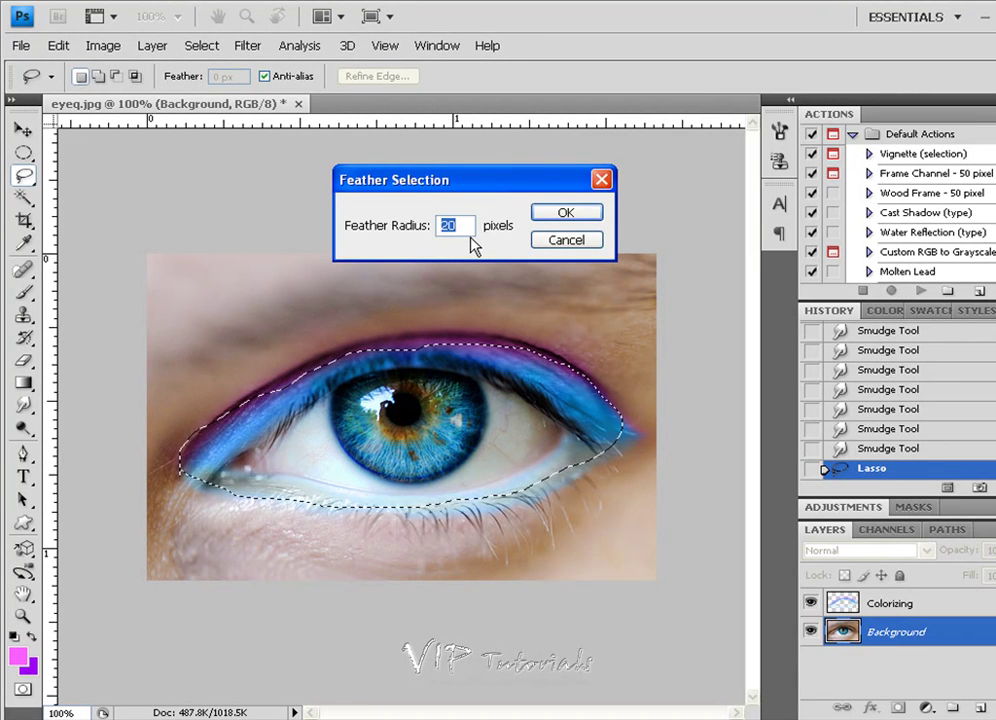
click(558, 218)
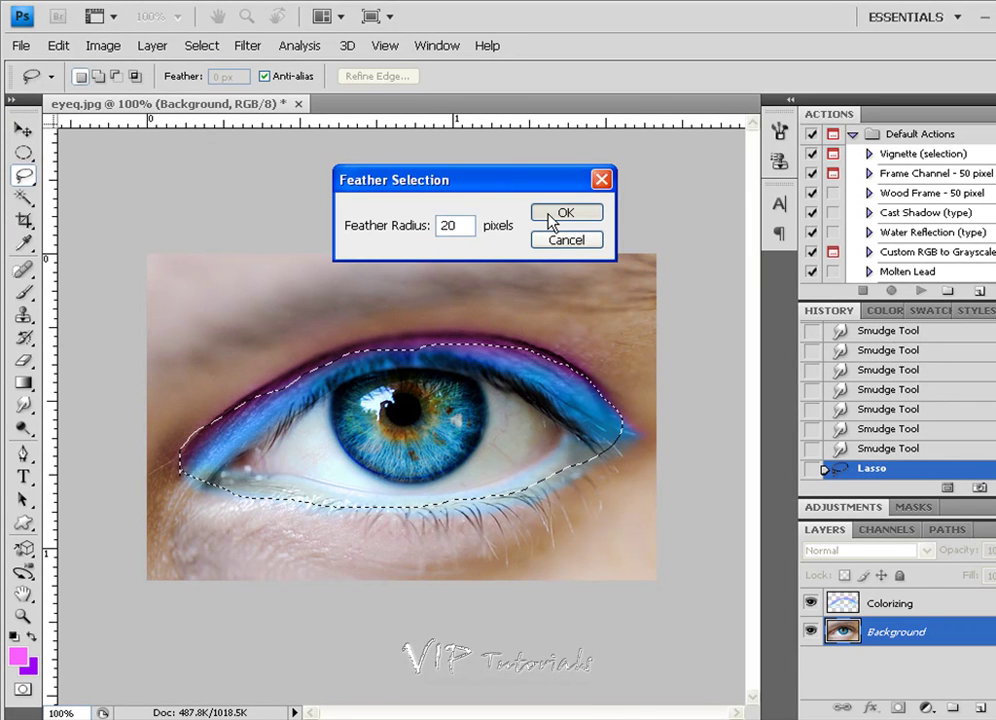
click(552, 215)
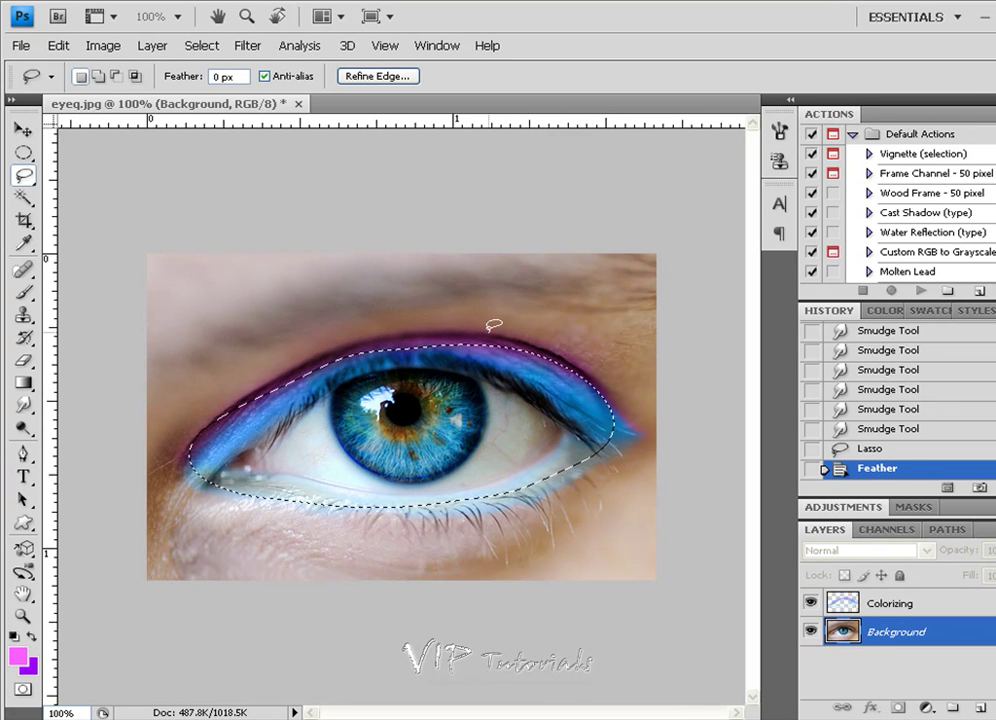
- Invert the selection and set Hue/Saturation to Saturation -73 and Lightness +29 on the surrounding face
click(203, 46)
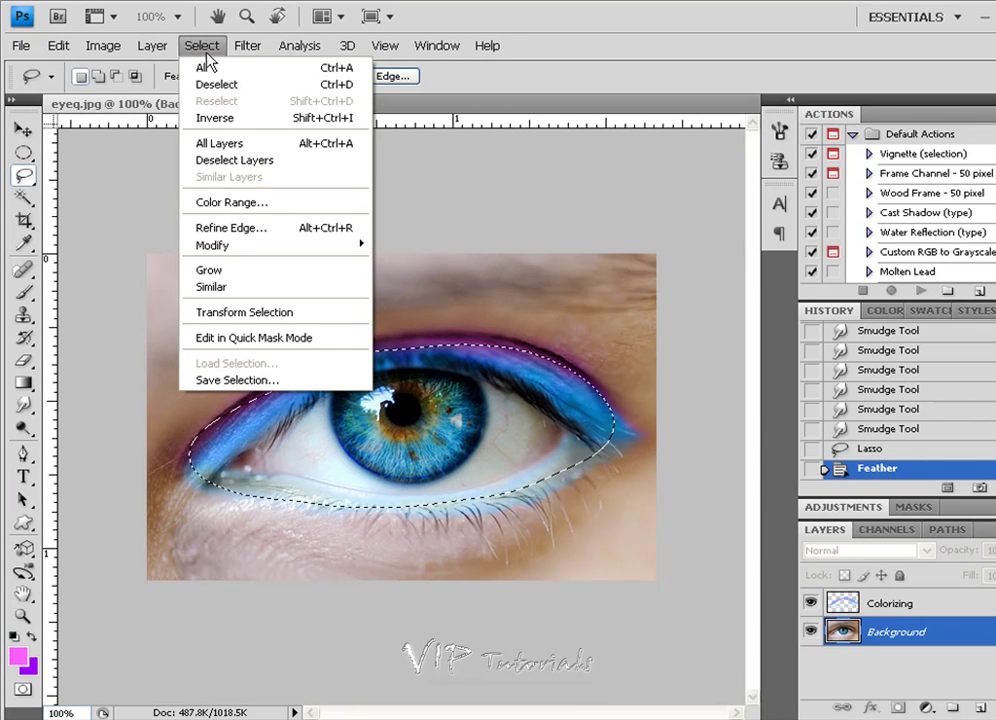
click(216, 119)
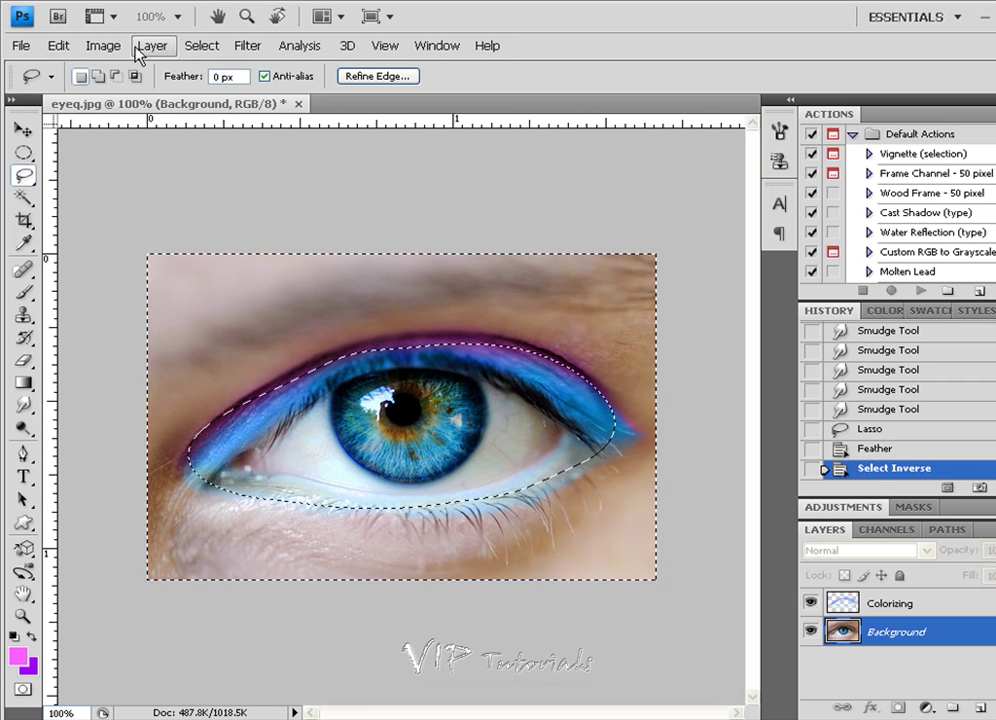
click(106, 47)
mouse_move(200, 96)
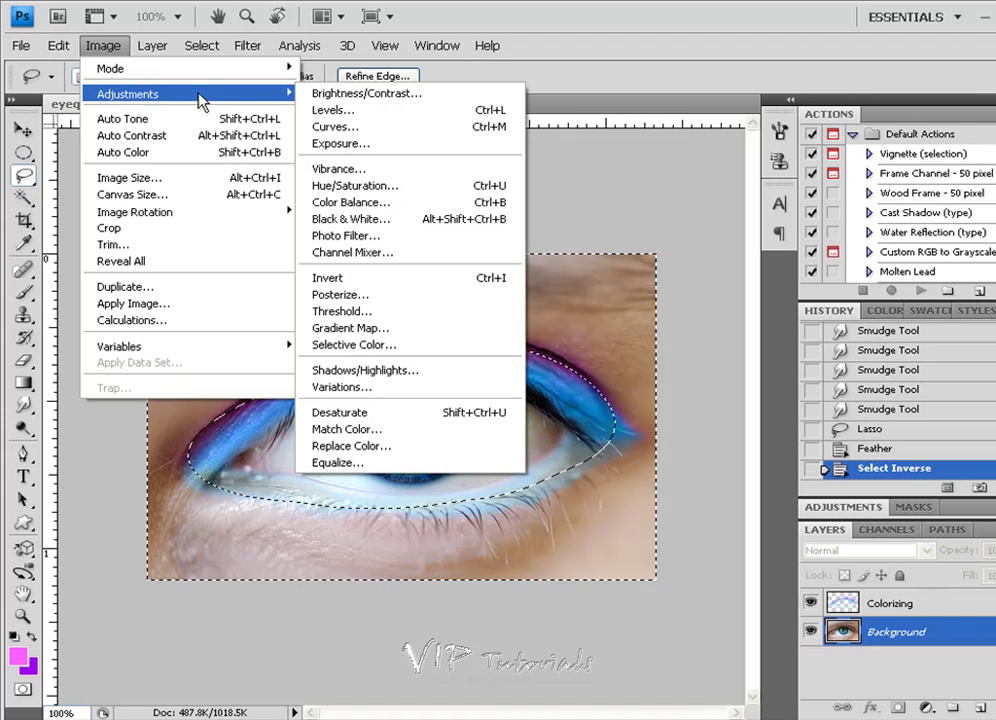
click(352, 191)
drag(665, 148, 721, 146)
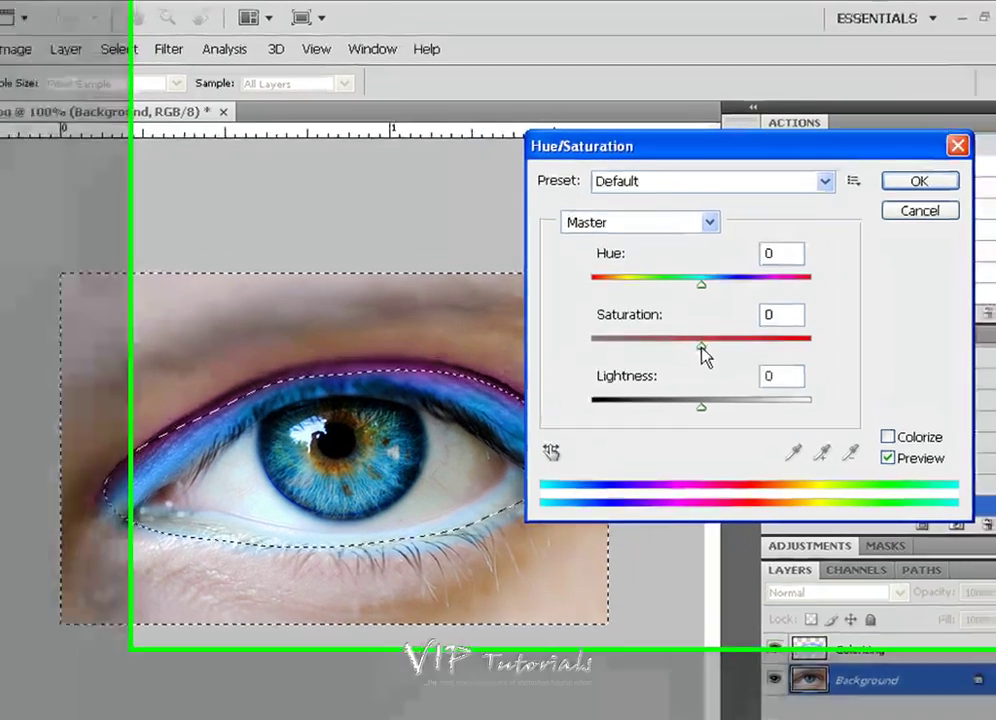
drag(702, 347, 626, 354)
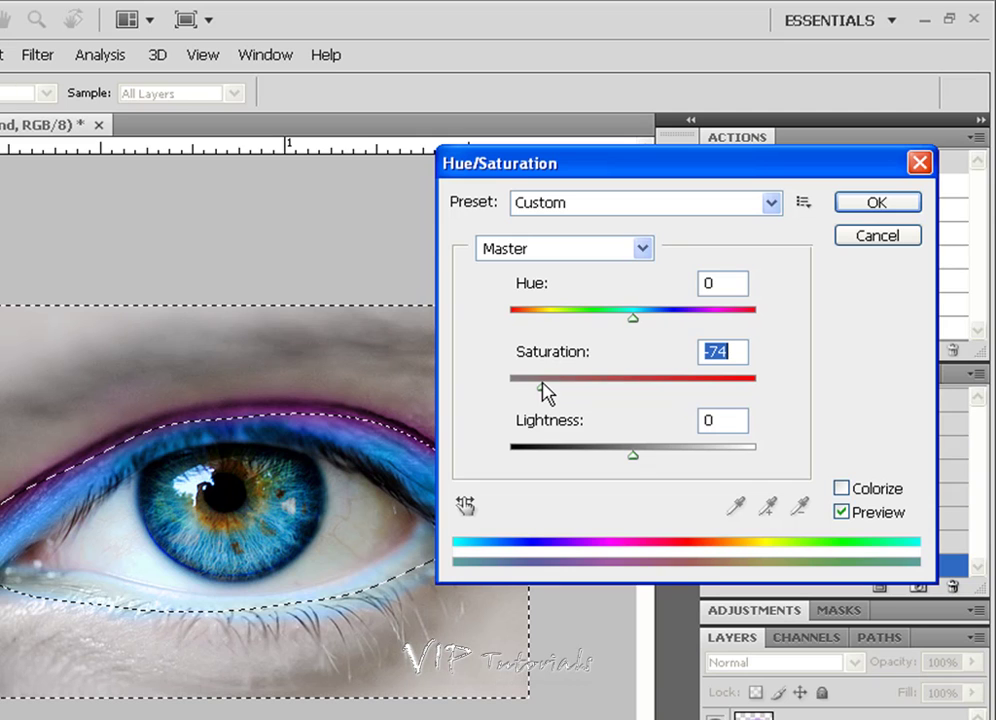
mouse_move(542, 381)
mouse_down()
mouse_move(551, 382)
mouse_move(534, 383)
mouse_move(545, 392)
mouse_up()
drag(633, 456, 673, 462)
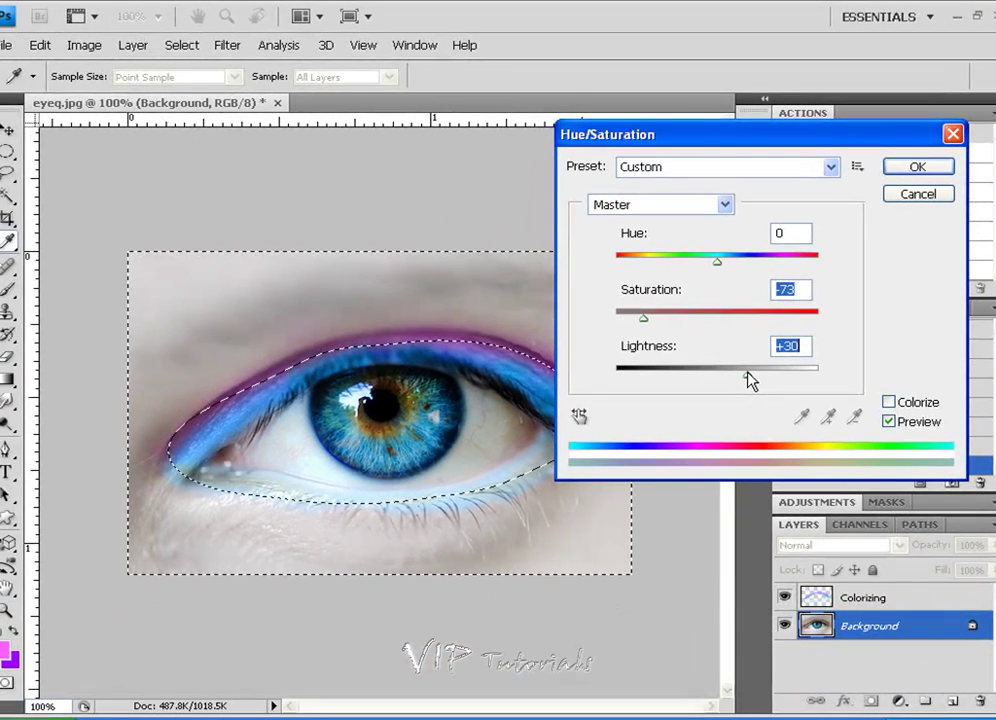
drag(750, 380, 747, 378)
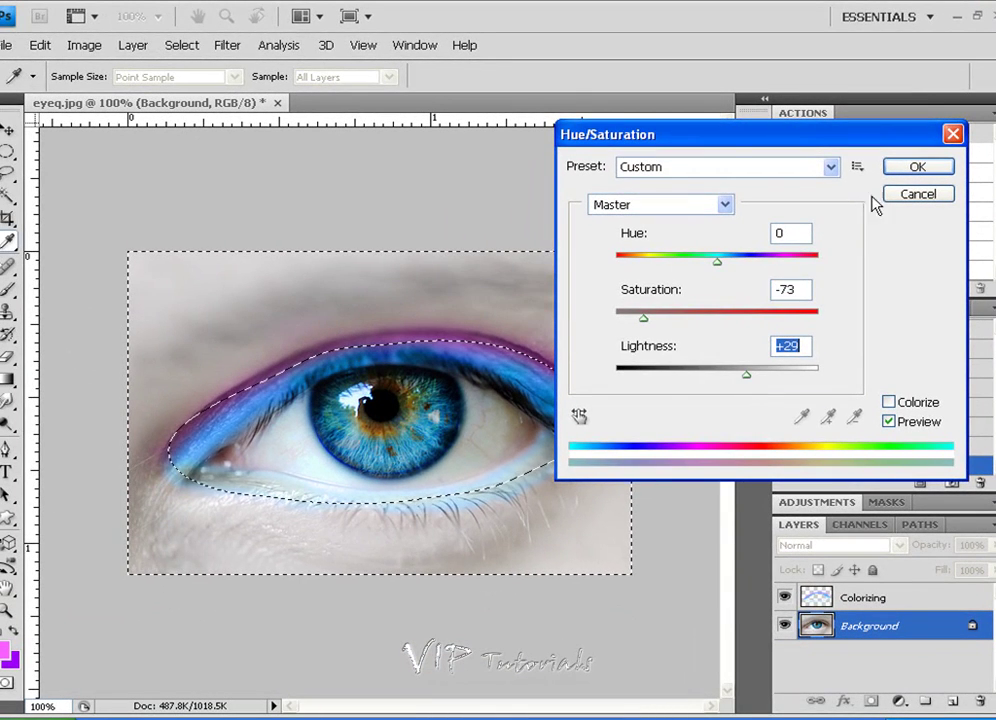
- Apply the Hue/Saturation change and deselect everything
click(912, 168)
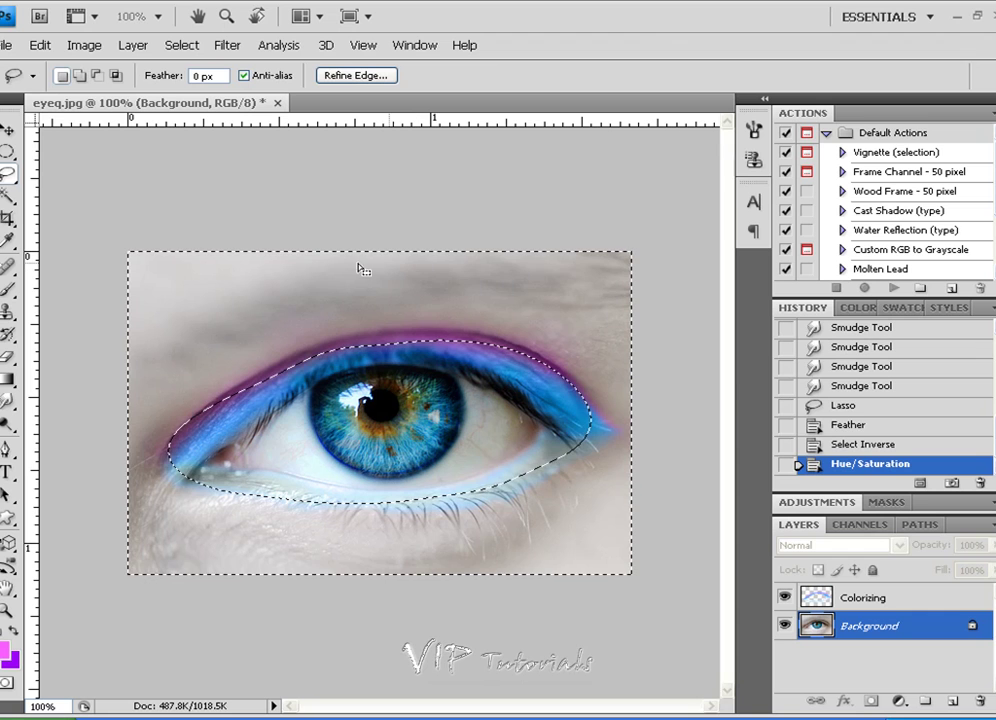
click(188, 47)
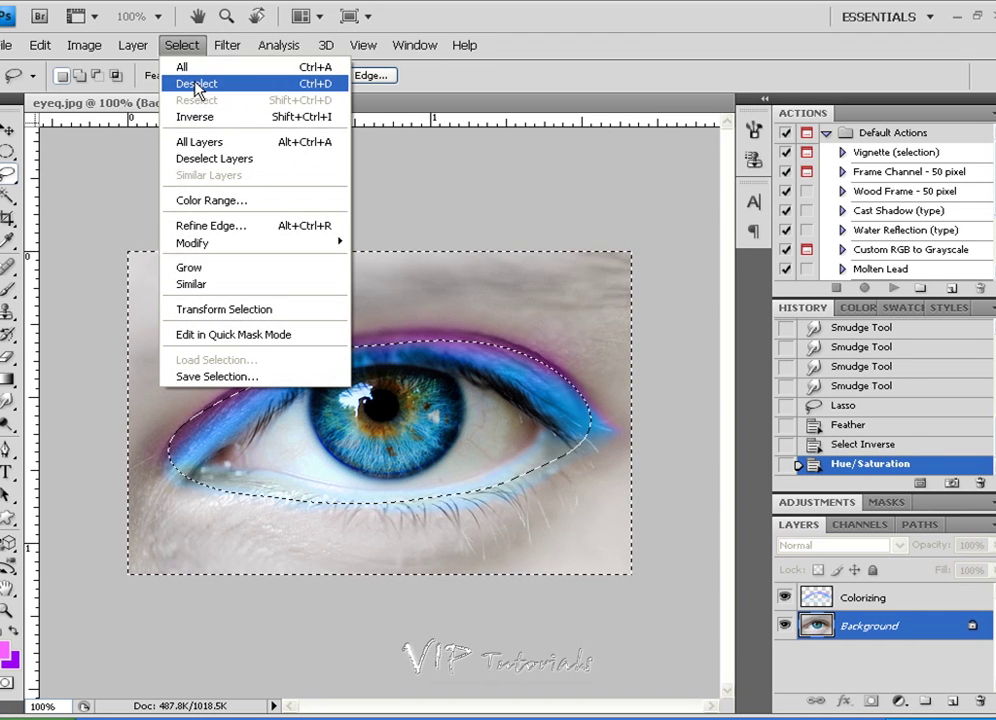
click(191, 84)
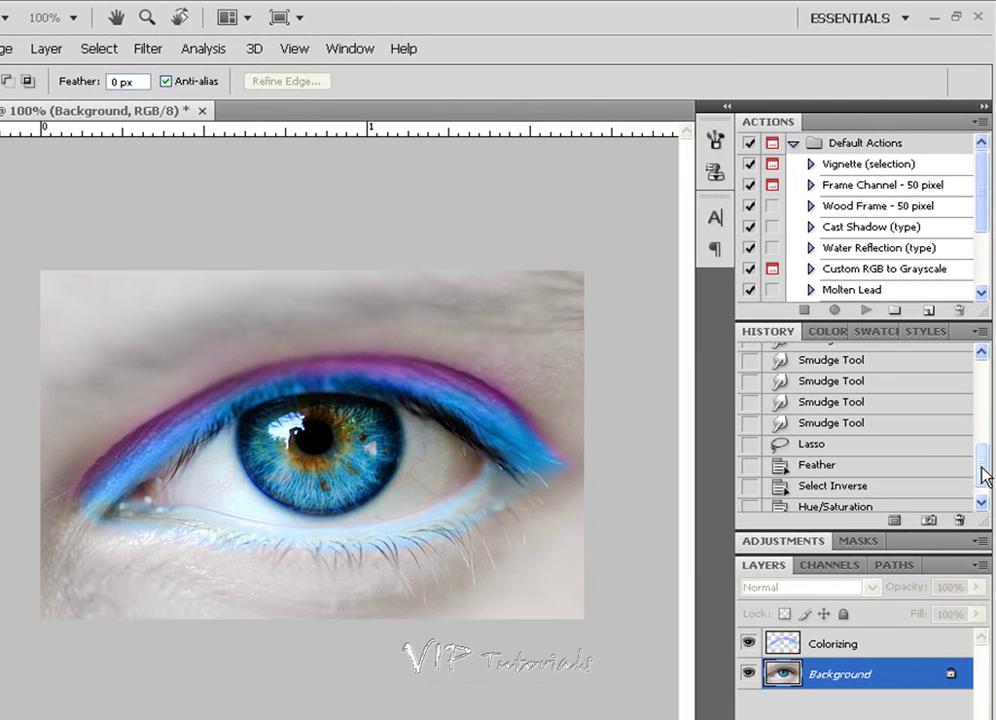
- Compare the original eyeq.jpg with Snapshot 1 in History, finishing on Snapshot 2
drag(981, 471, 973, 380)
click(840, 362)
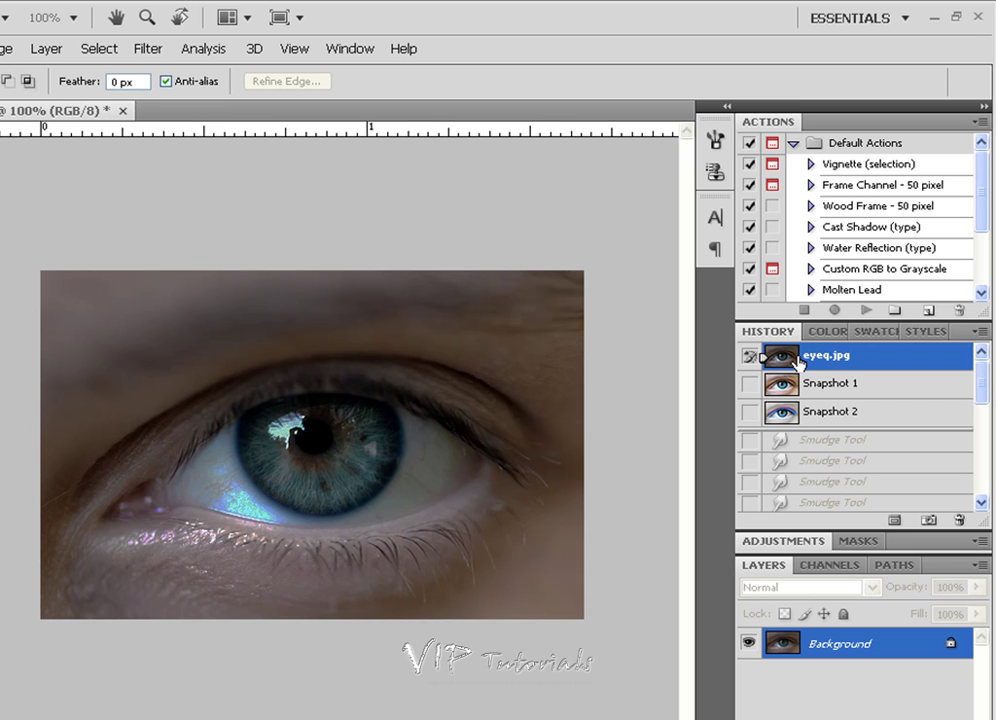
click(790, 386)
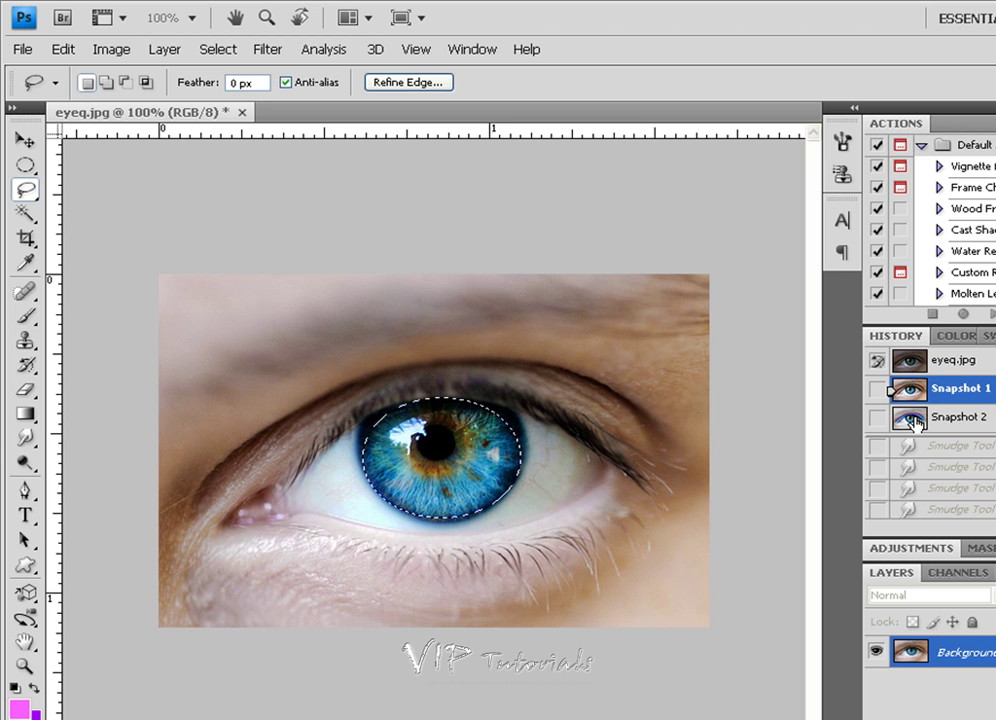
click(915, 423)
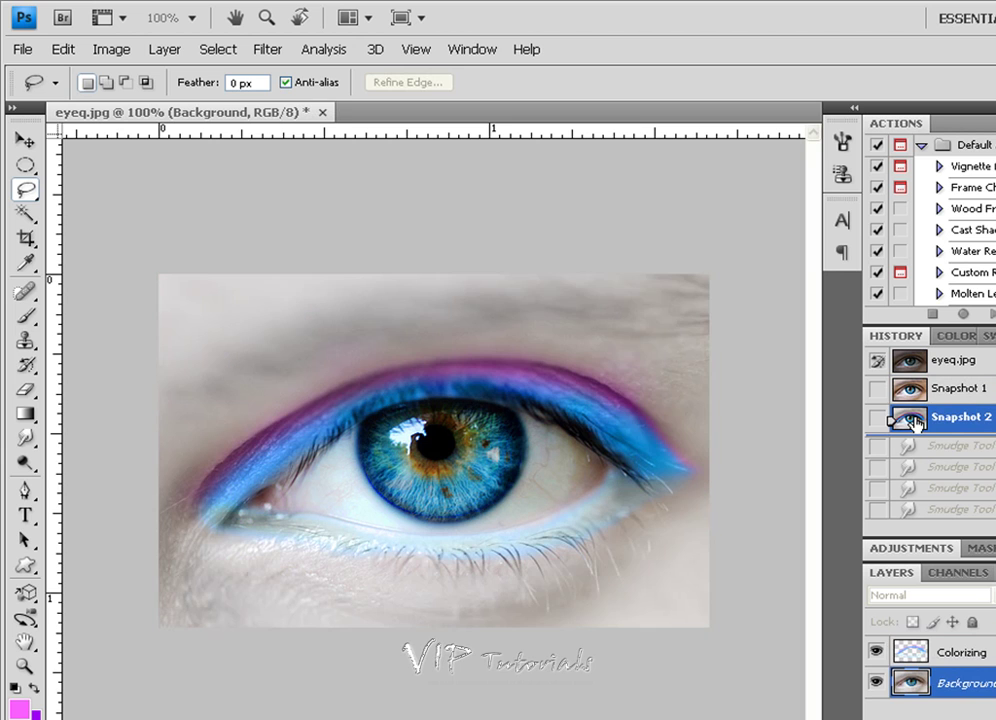